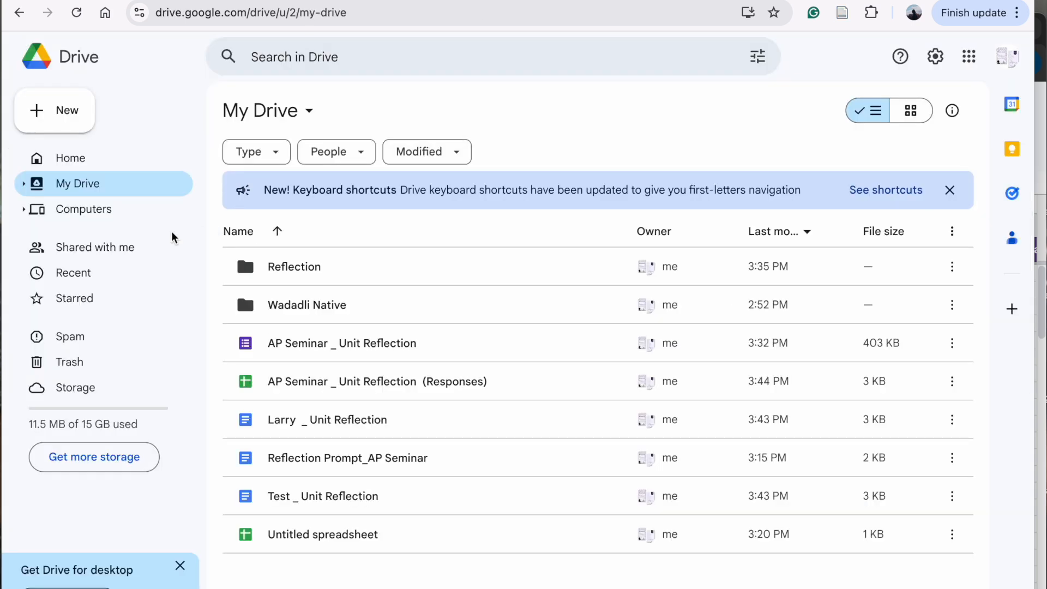
- Go to the Drive home page and browse the list of available Google apps
left_click(94, 165)
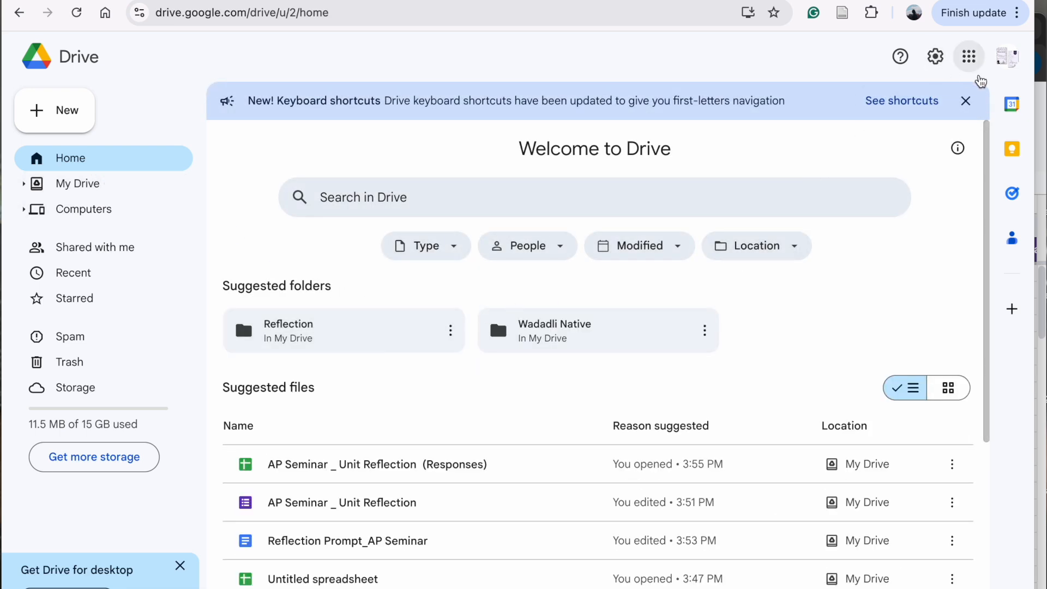
left_click(975, 58)
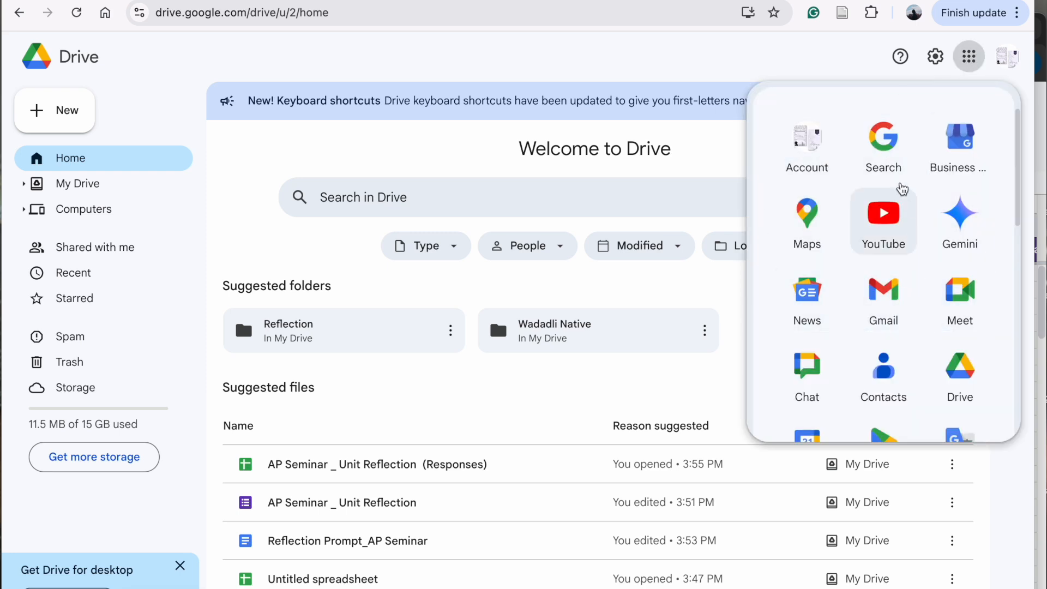
scroll(881, 235, "down", 8)
scroll(880, 239, "down", 3)
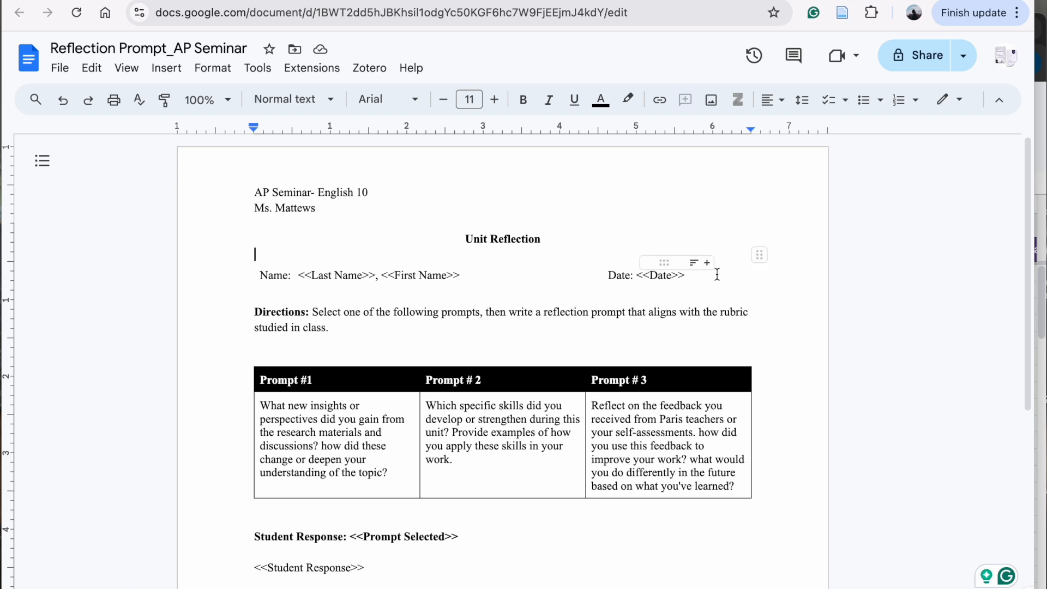
- Examine the placeholders in the Reflection Prompt_AP Seminar template, highlighting <<Last Name>>, <<First Name>>
scroll(696, 311, "down", 2)
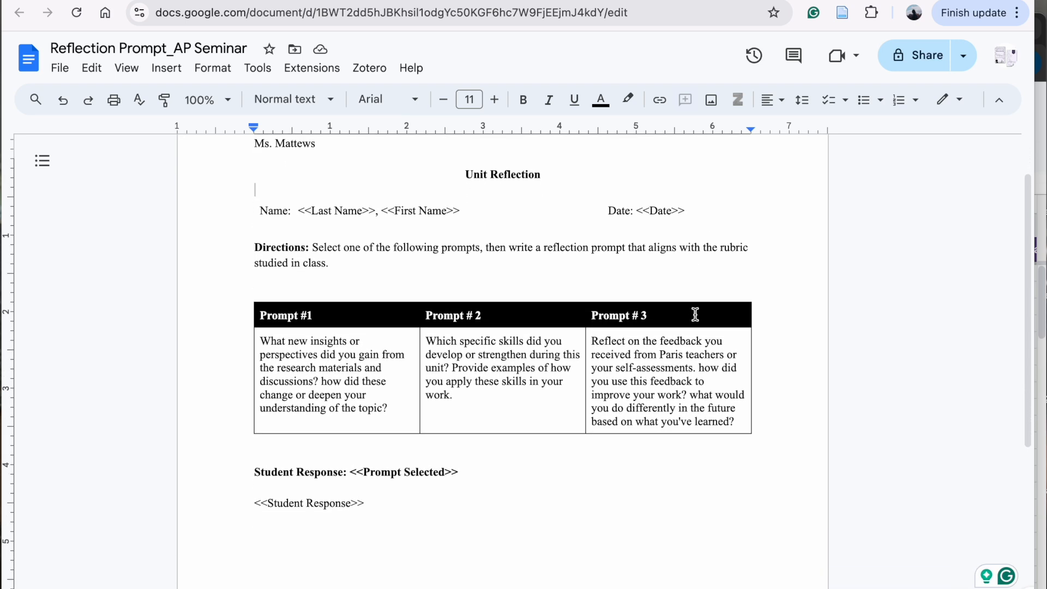
left_click(295, 211)
left_click_drag(295, 211, 468, 210)
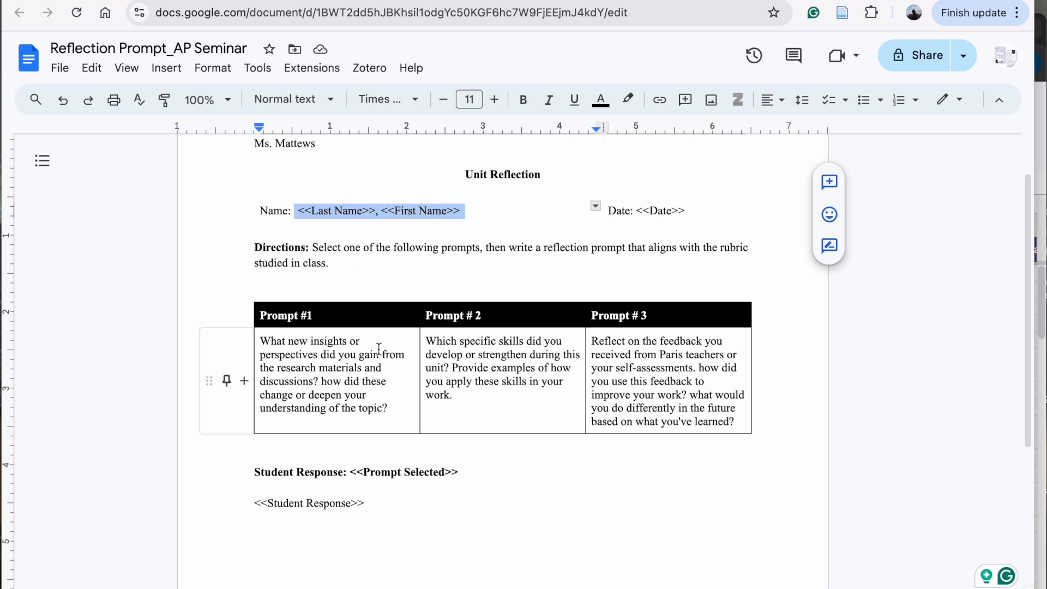
scroll(378, 348, "down", 3)
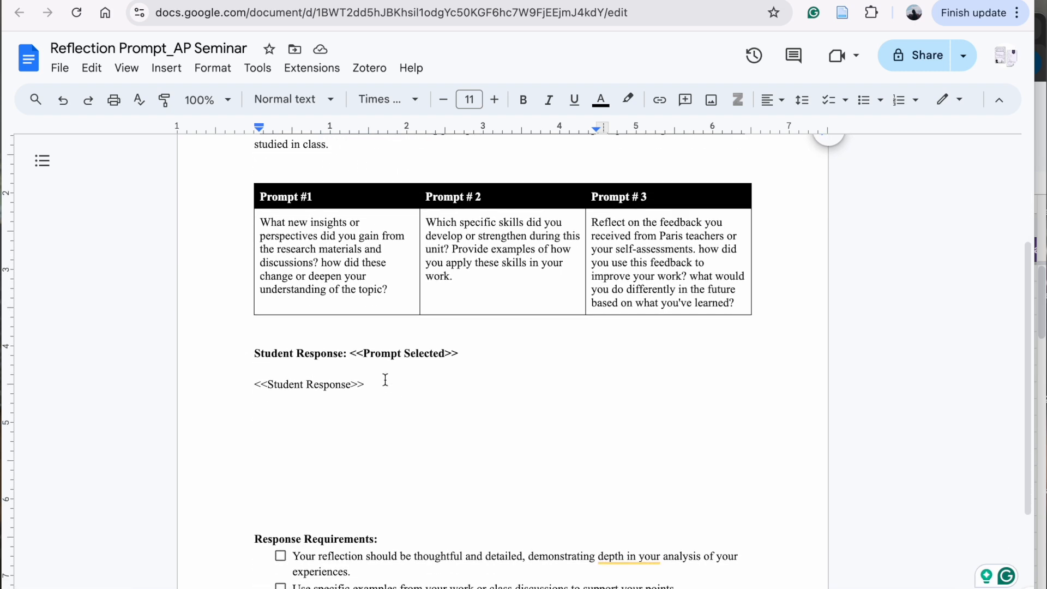
- Remove the bold formatting from the <<Prompt Selected>> placeholder on the Student Response line
left_click_drag(348, 355, 485, 356)
key("ctrl+b")
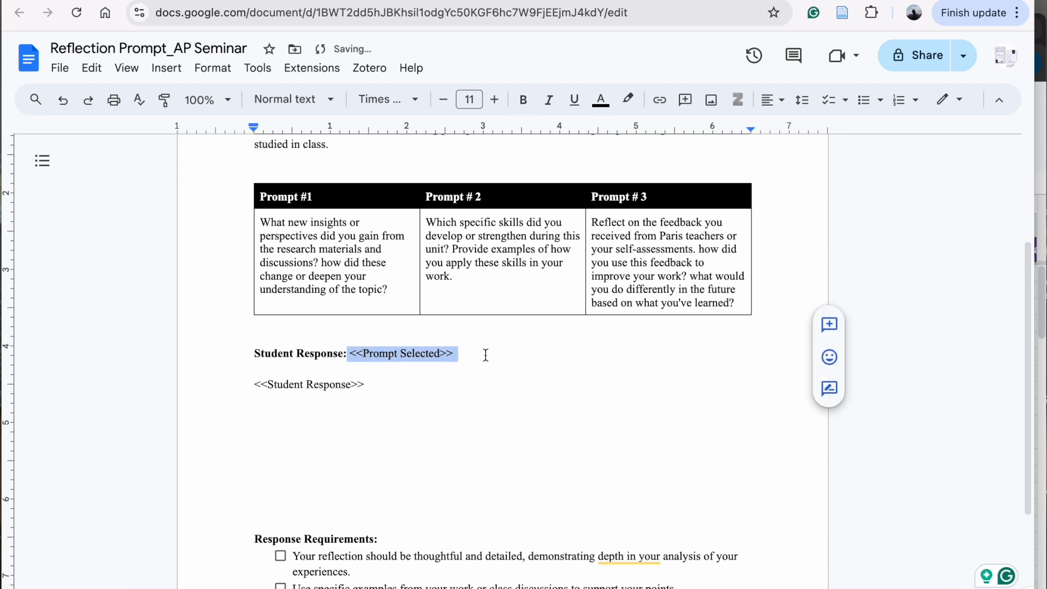
left_click(486, 355)
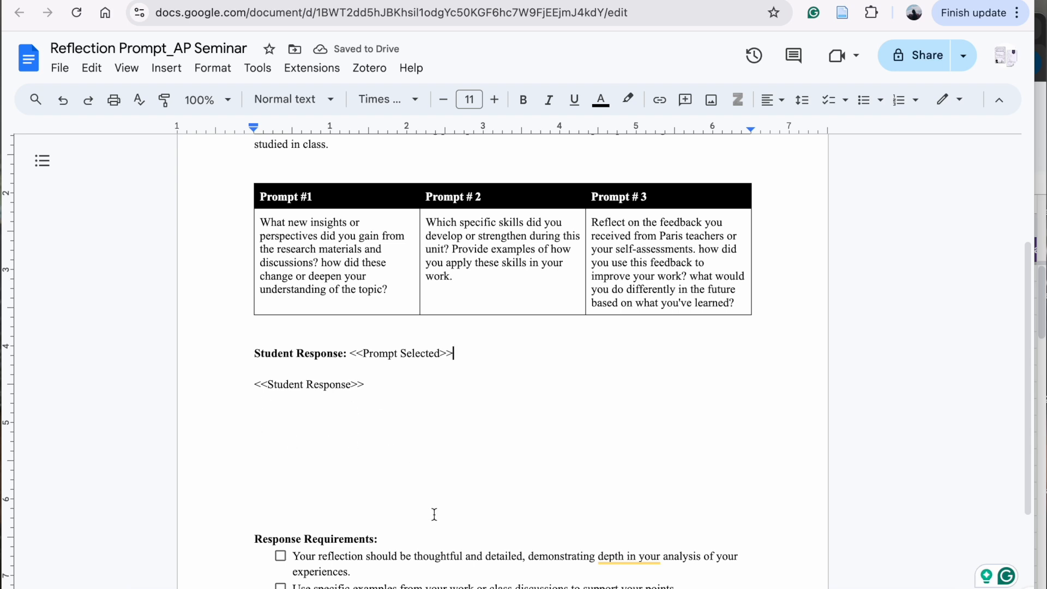
- Delete the extra blank line between the Directions paragraph and the prompt table
scroll(435, 515, "down", 2)
scroll(435, 514, "up", 2)
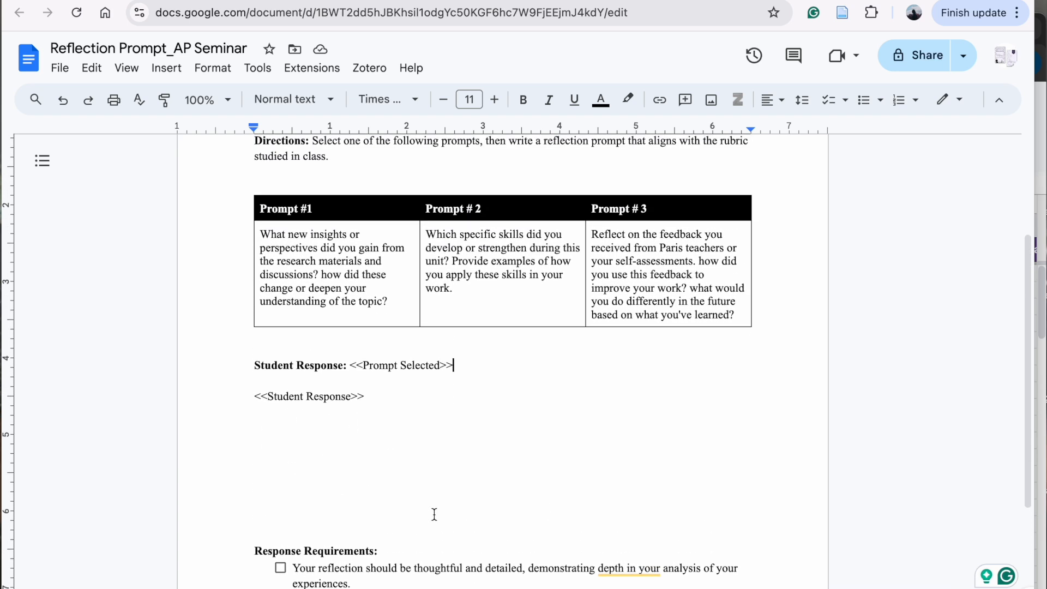
scroll(434, 515, "up", 2)
left_click(287, 224)
key("BackSpace")
scroll(257, 218, "up", 3)
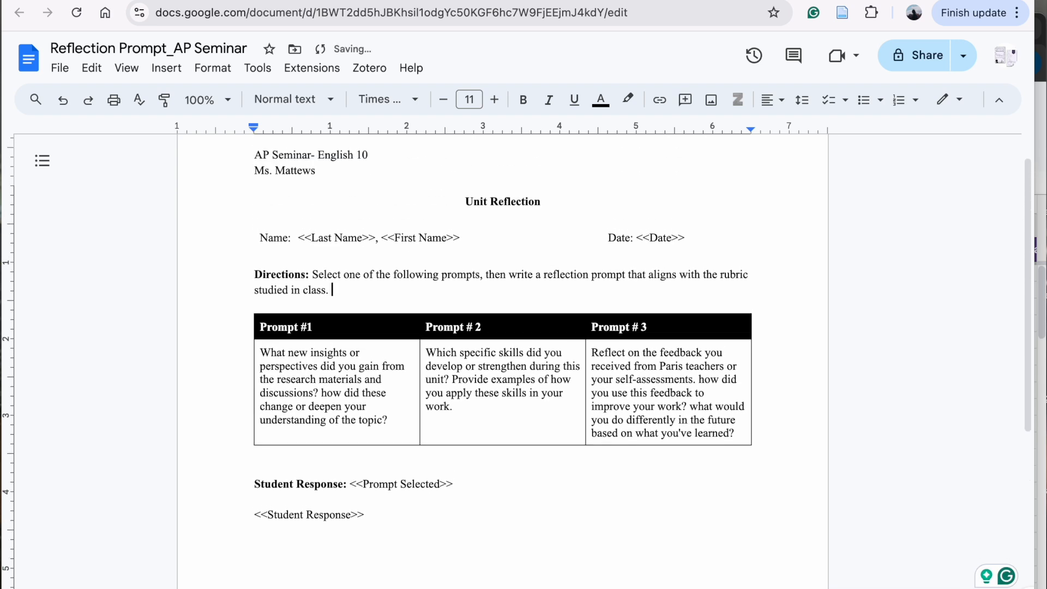
- Move the outer border of the Name cell outward so the Name line aligns with the document's left margin
left_click(270, 279)
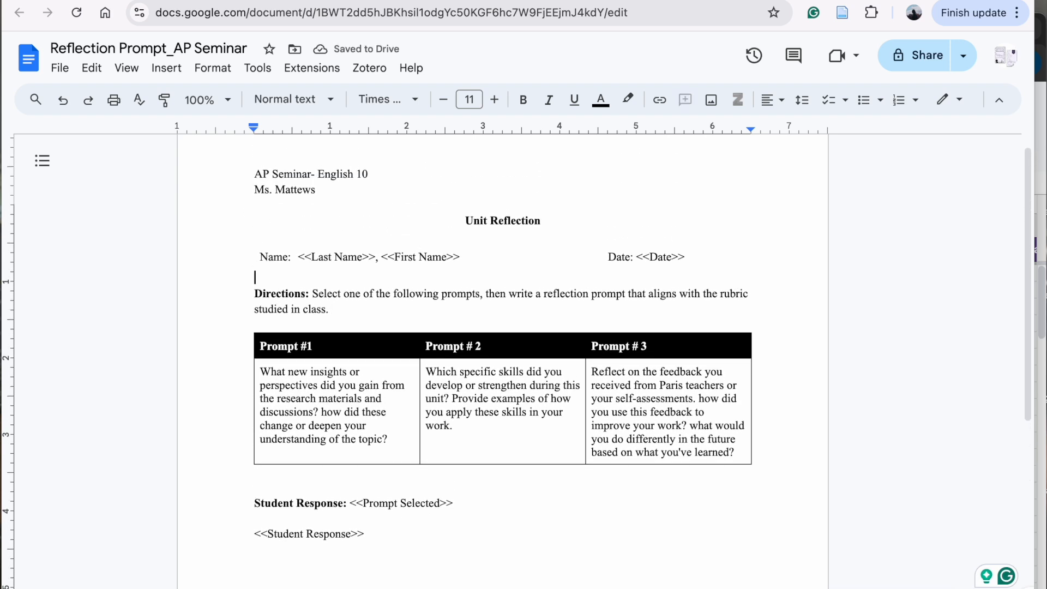
left_click(259, 256)
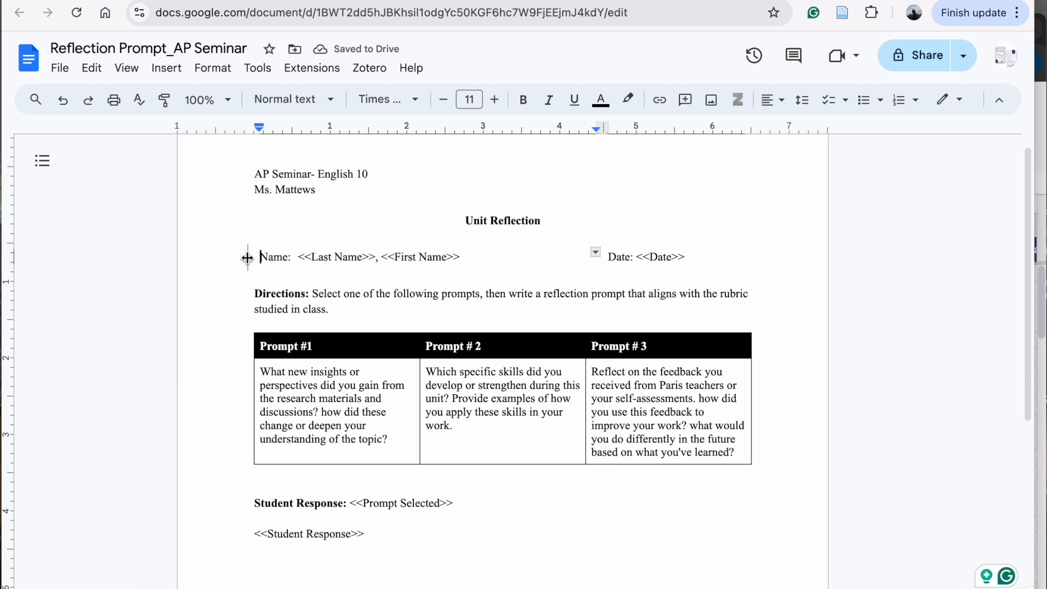
key("BackSpace")
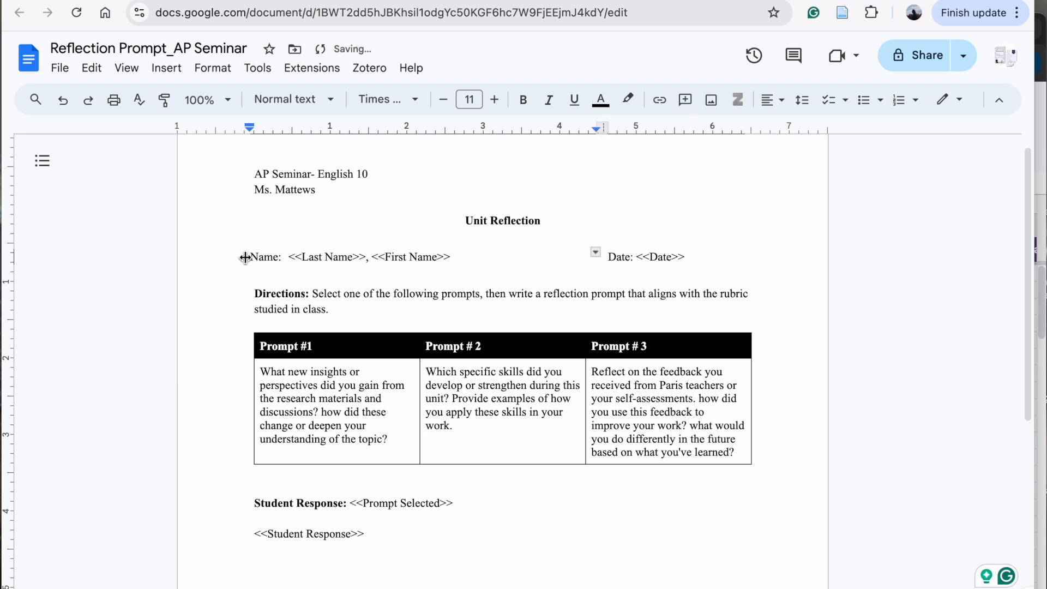
left_click_drag(246, 257, 249, 257)
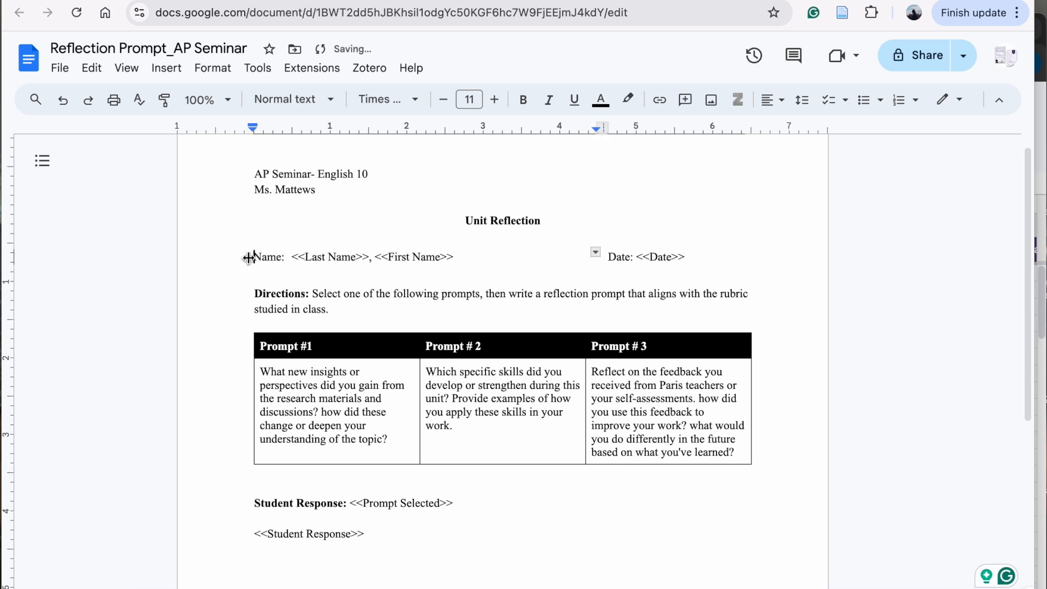
left_click(300, 281)
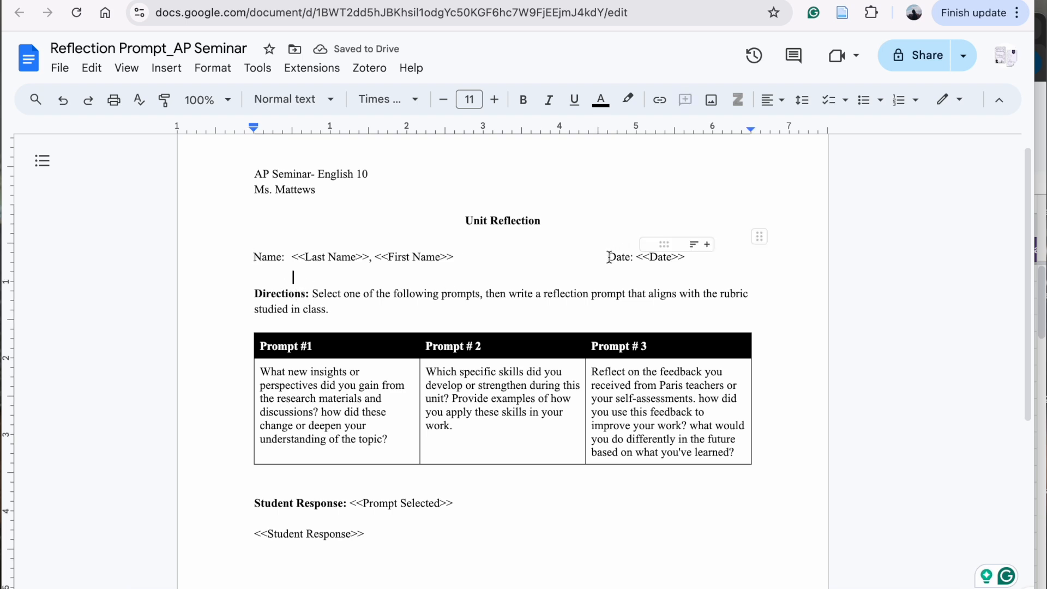
- Shift the border between the Name and Date cells slightly to the right to reposition the Date field
left_click_drag(603, 256, 642, 257)
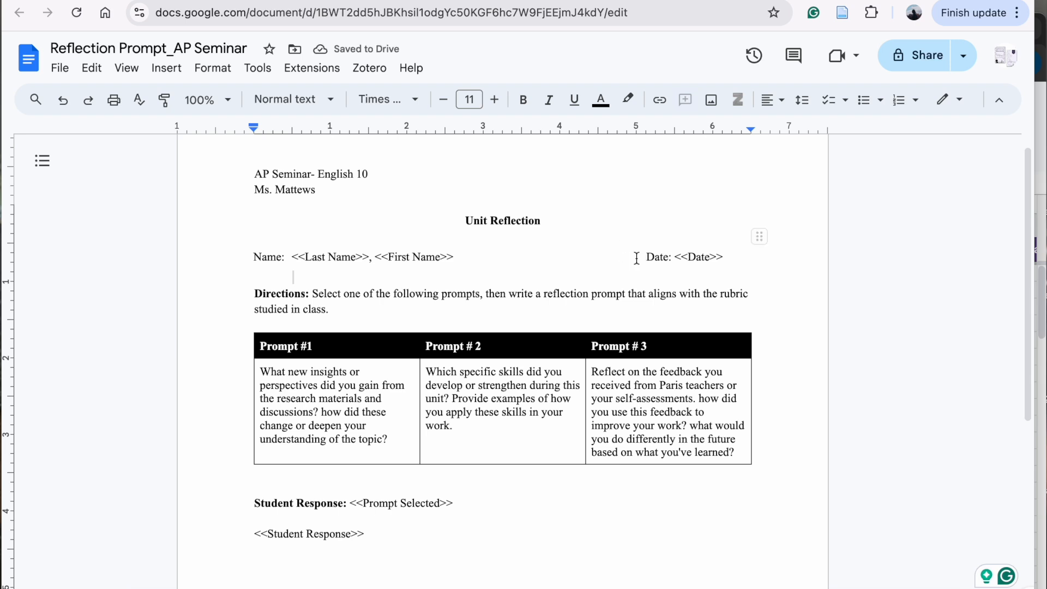
left_click_drag(640, 258, 612, 256)
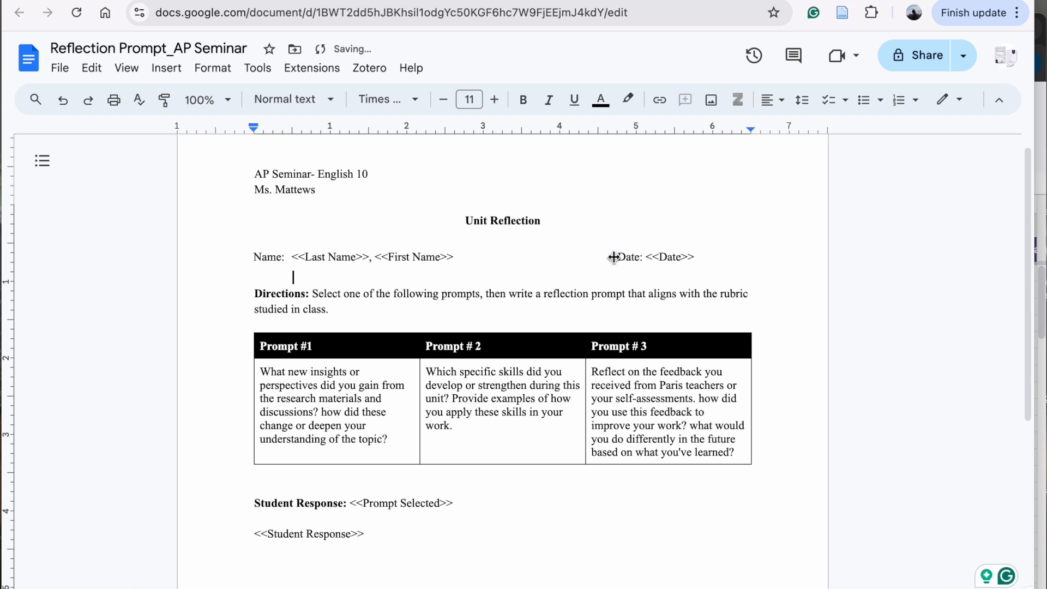
left_click(581, 309)
- Switch to the AP Seminar _ Unit Reflection form and review all its questions against the placeholders in the document template
mouse_move(368, 344)
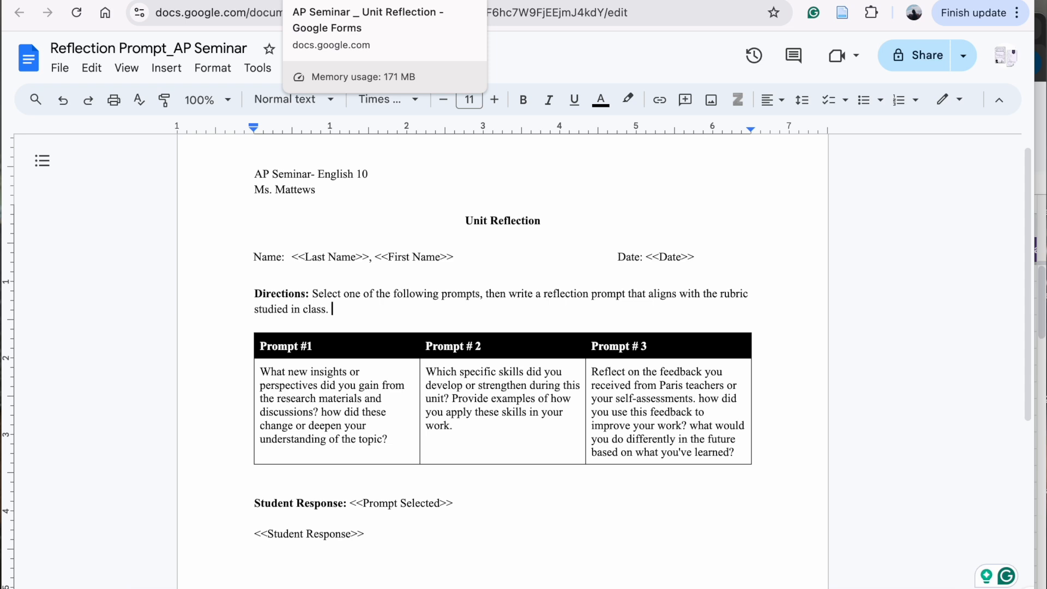
left_click(344, 1)
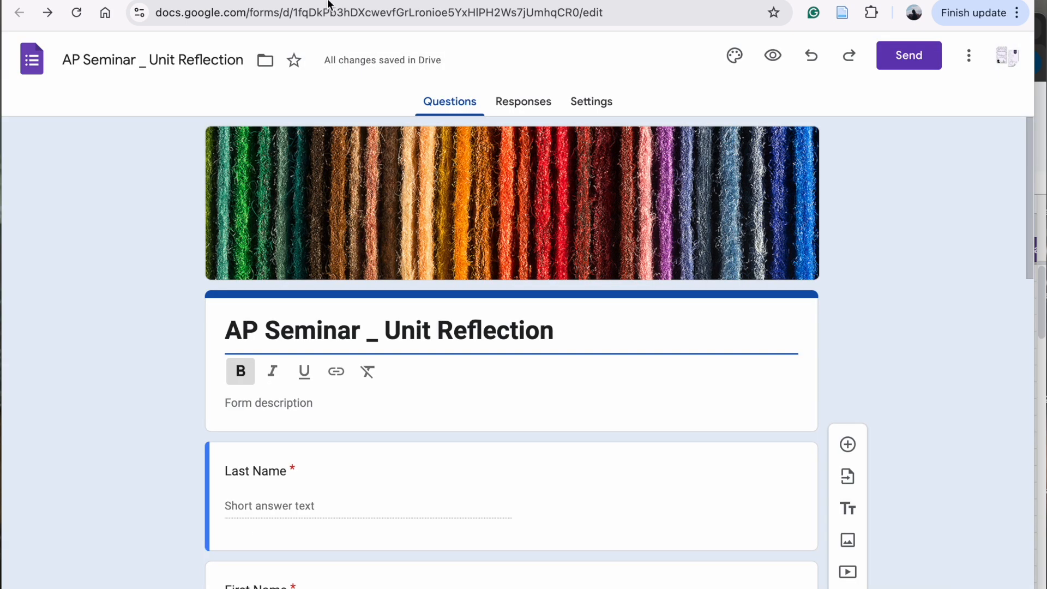
scroll(353, 269, "down", 3)
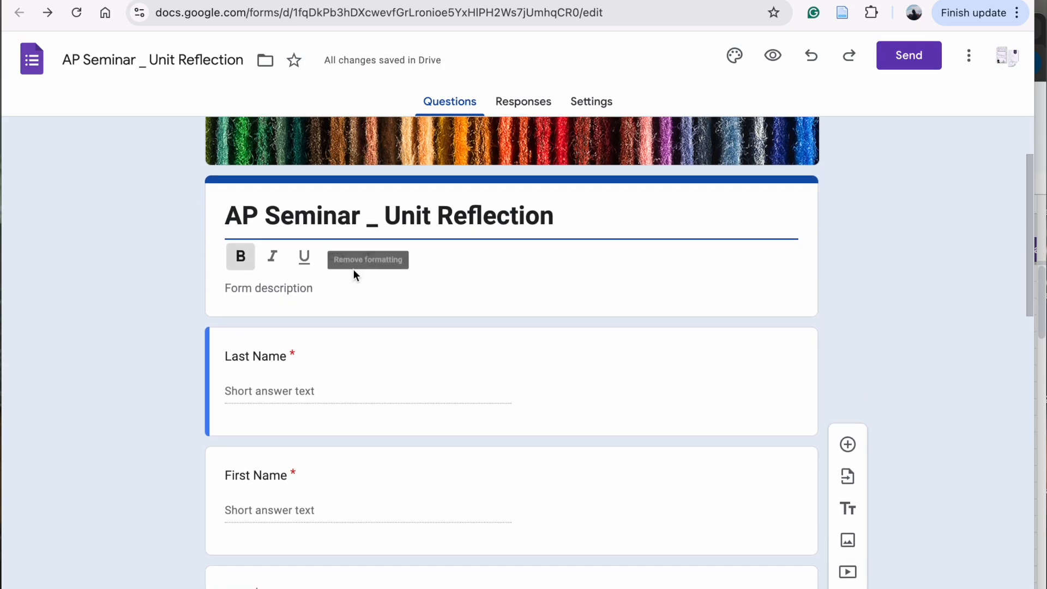
scroll(354, 270, "down", 5)
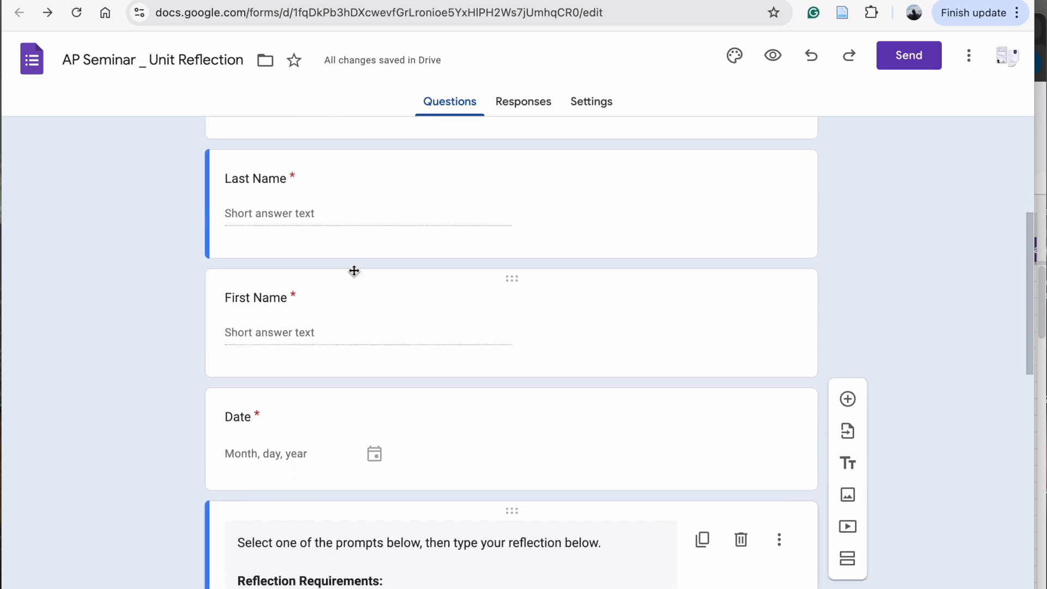
scroll(354, 274, "down", 4)
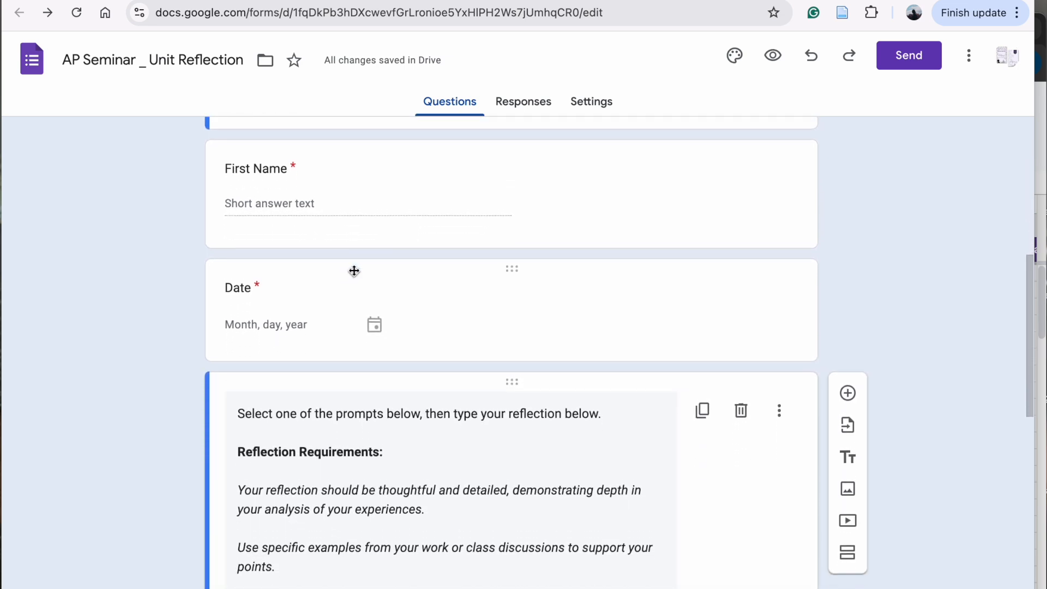
scroll(353, 270, "down", 9)
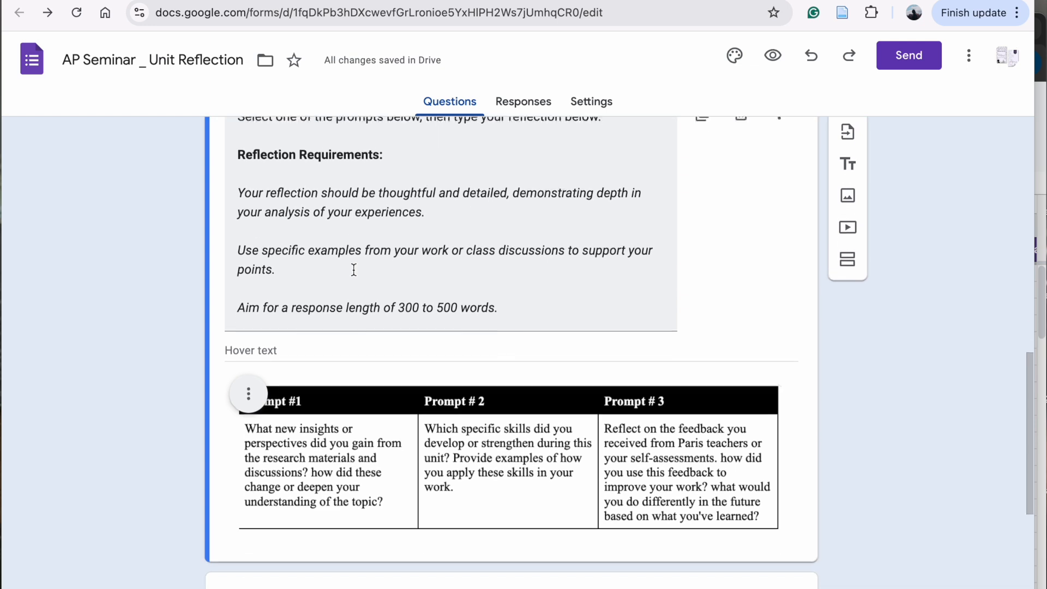
scroll(353, 269, "down", 6)
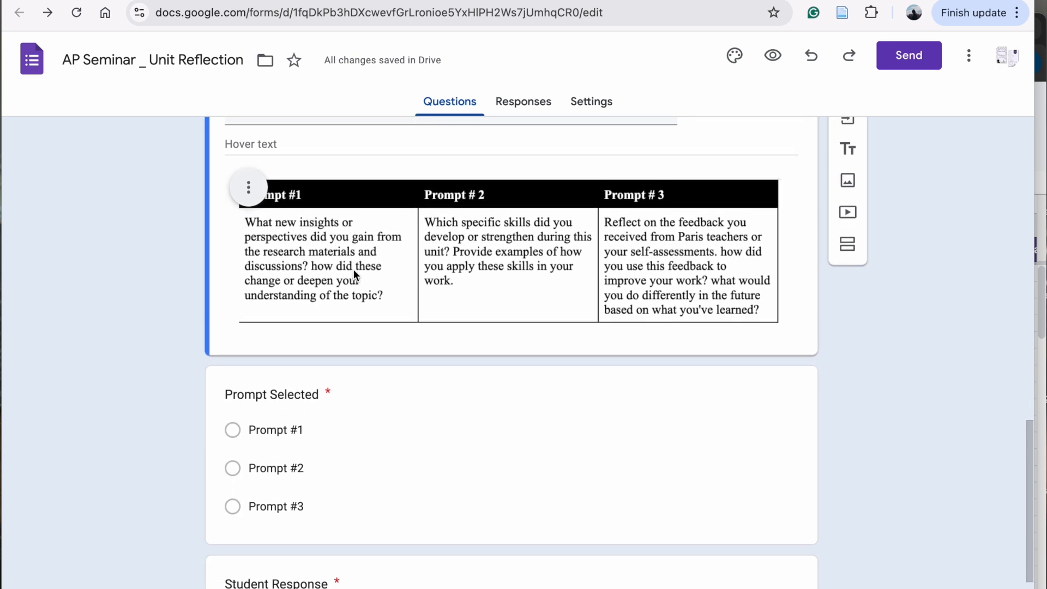
scroll(353, 269, "down", 3)
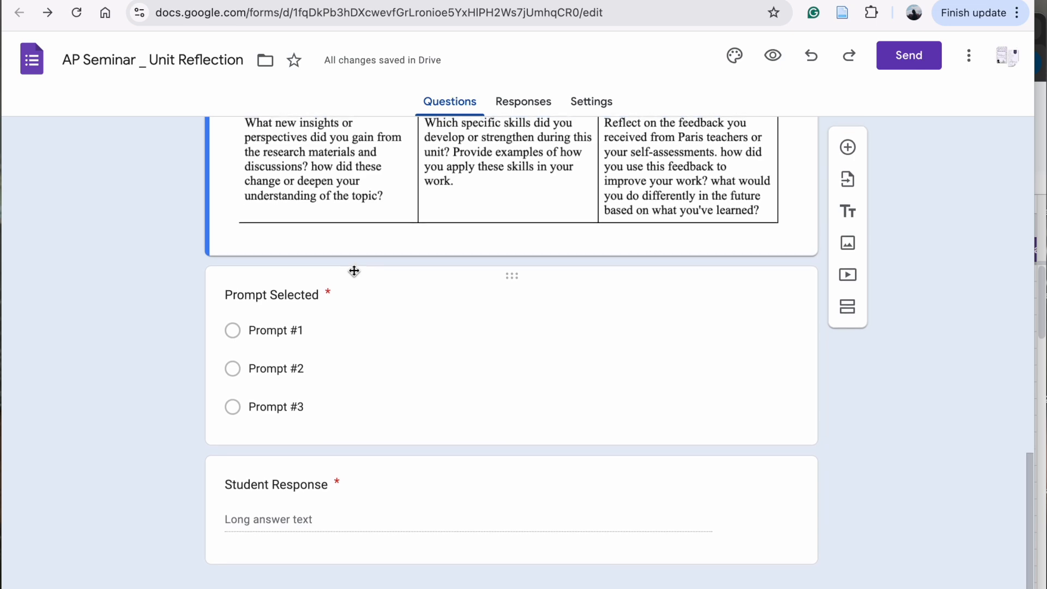
scroll(385, 172, "up", 15)
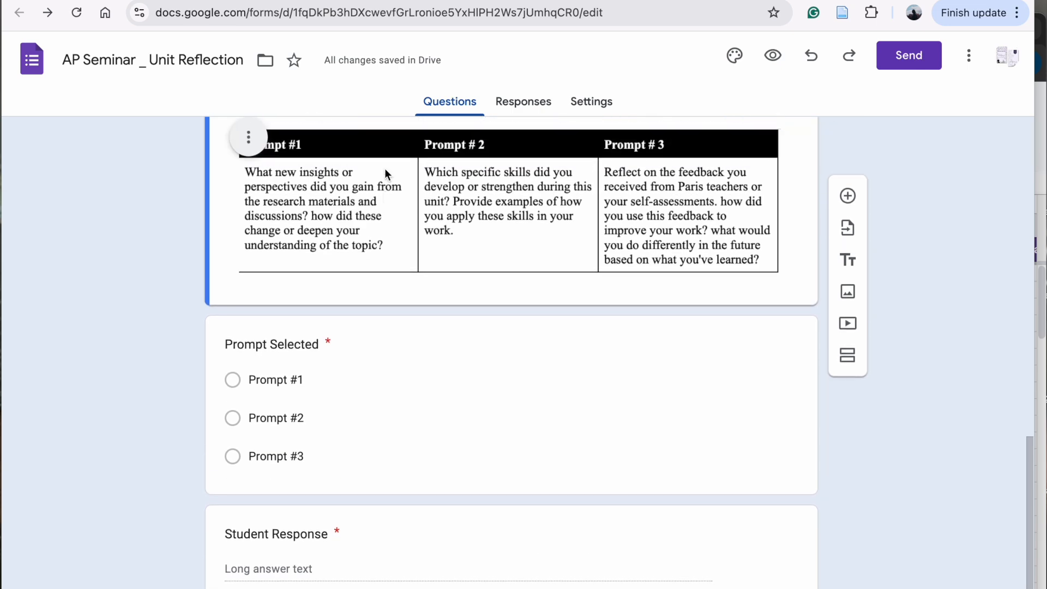
scroll(385, 169, "up", 4)
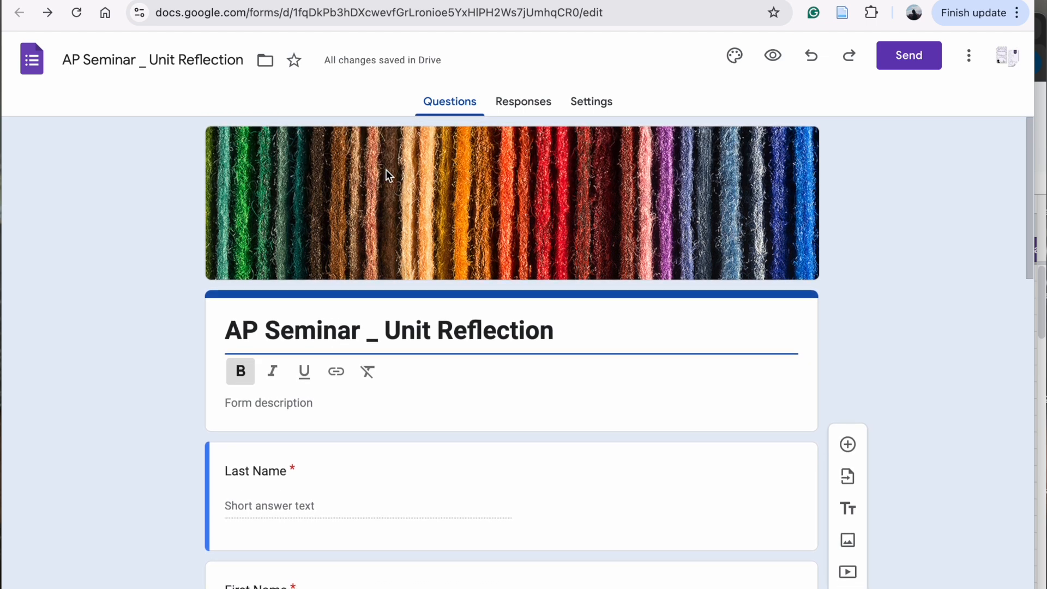
left_click(202, 0)
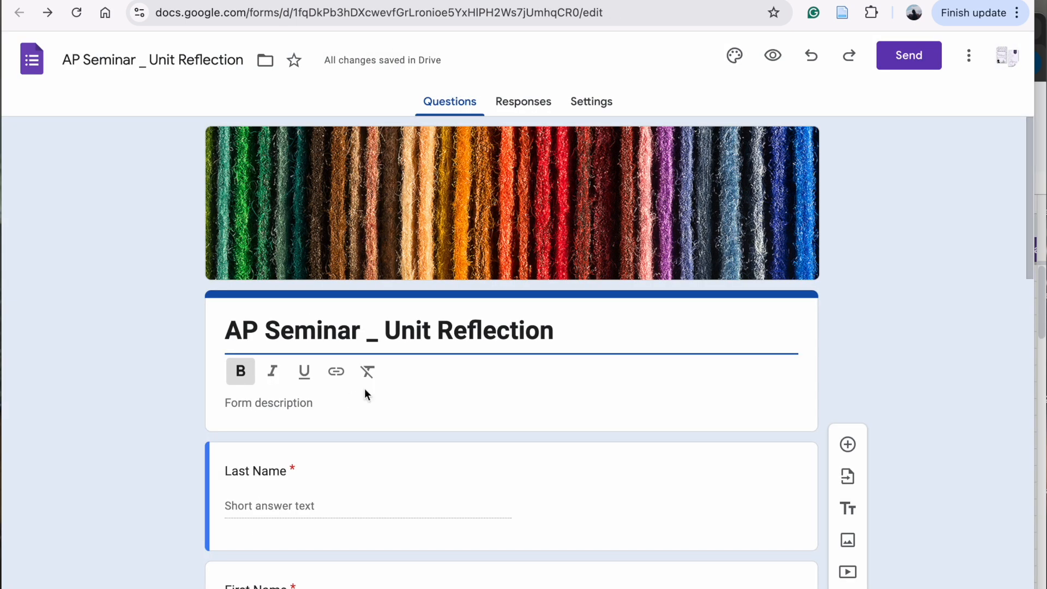
scroll(364, 389, "down", 10)
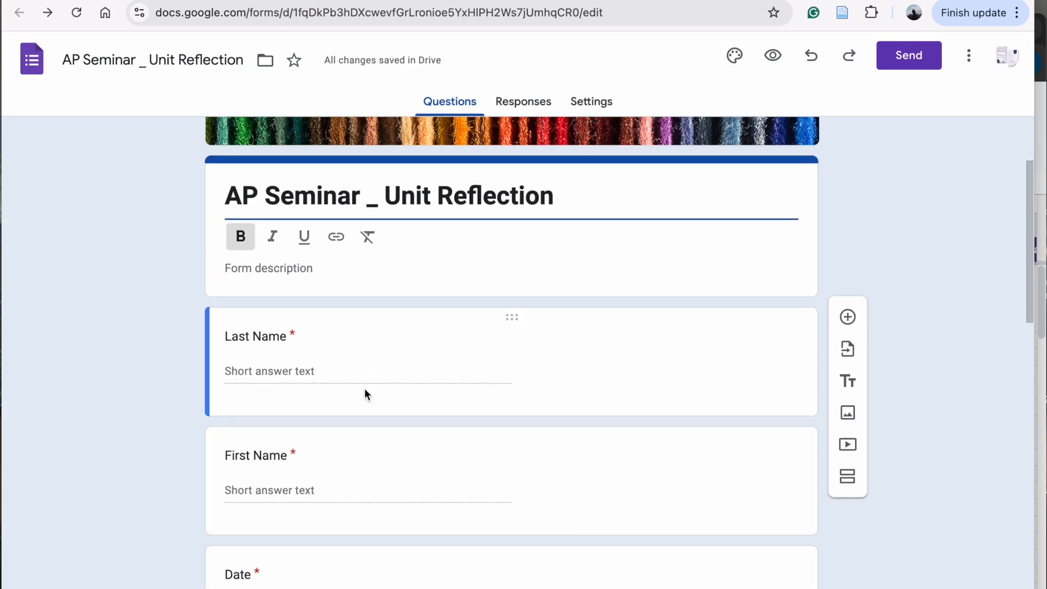
scroll(364, 388, "down", 3)
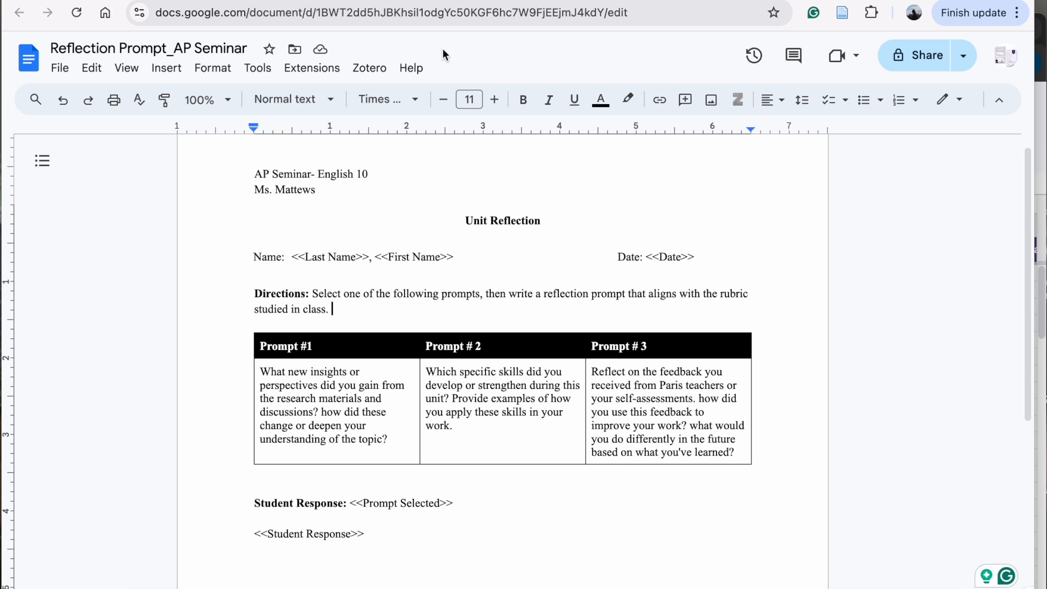
- Open the form's responses and view them in the linked Google Sheets spreadsheet
left_click(360, 1)
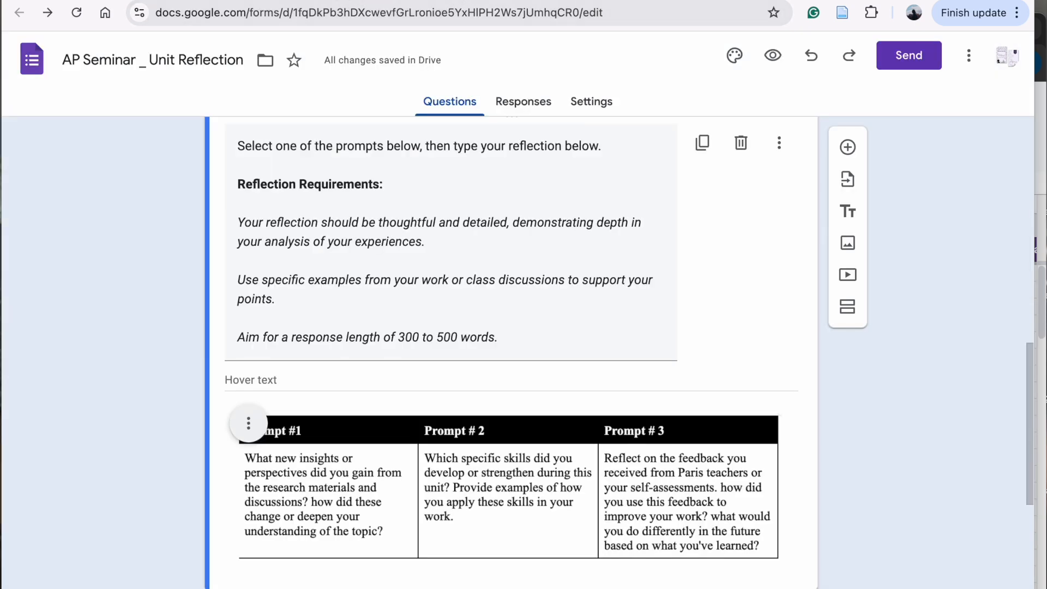
left_click(536, 109)
left_click(706, 159)
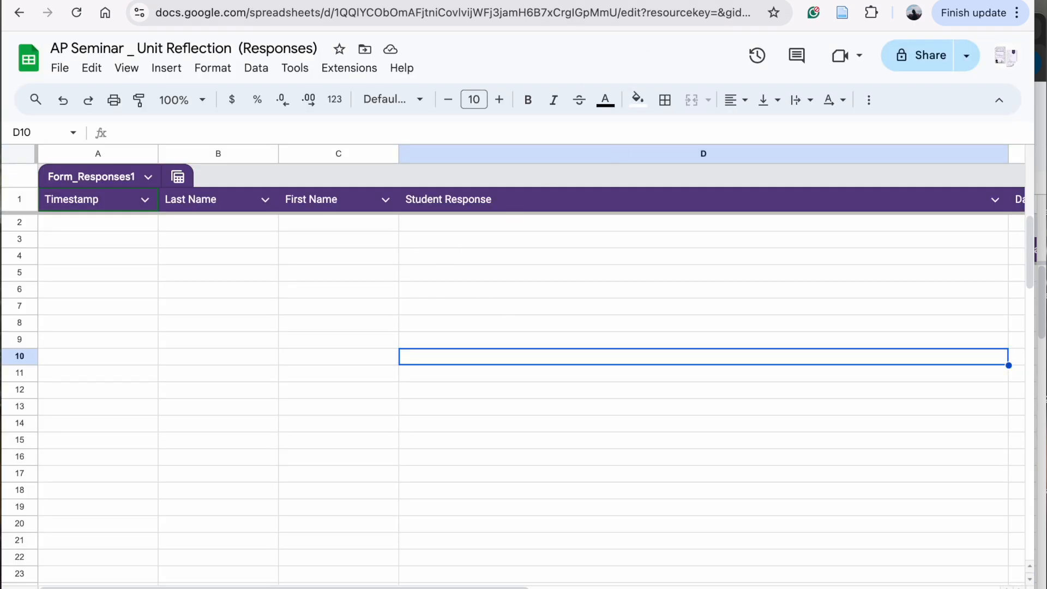
- Check the live respondent view of the form and its responses page, ending back on the linked responses spreadsheet
left_click(556, 1)
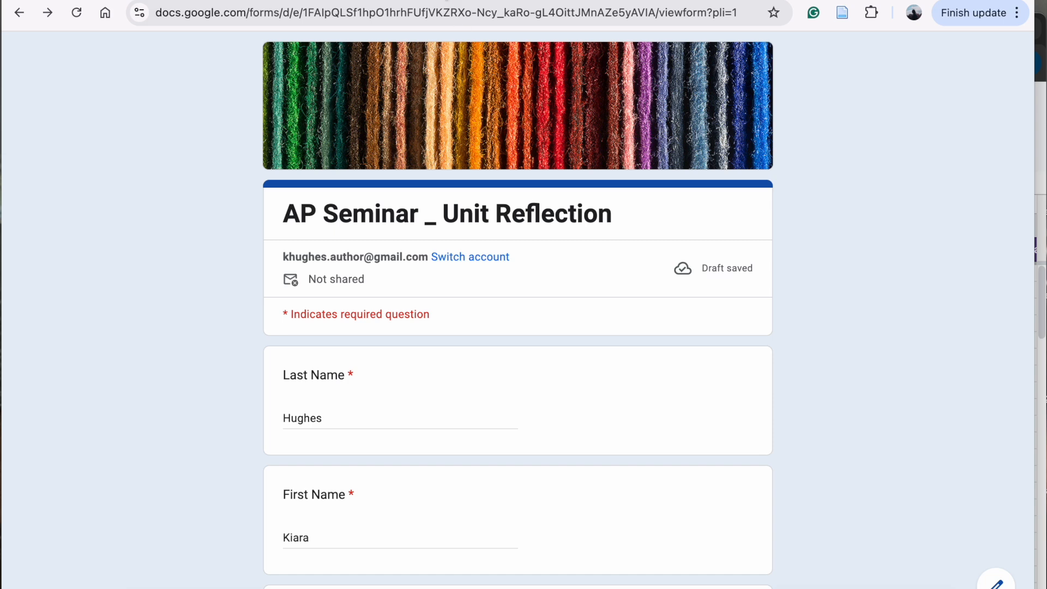
left_click(447, 0)
left_click(373, 1)
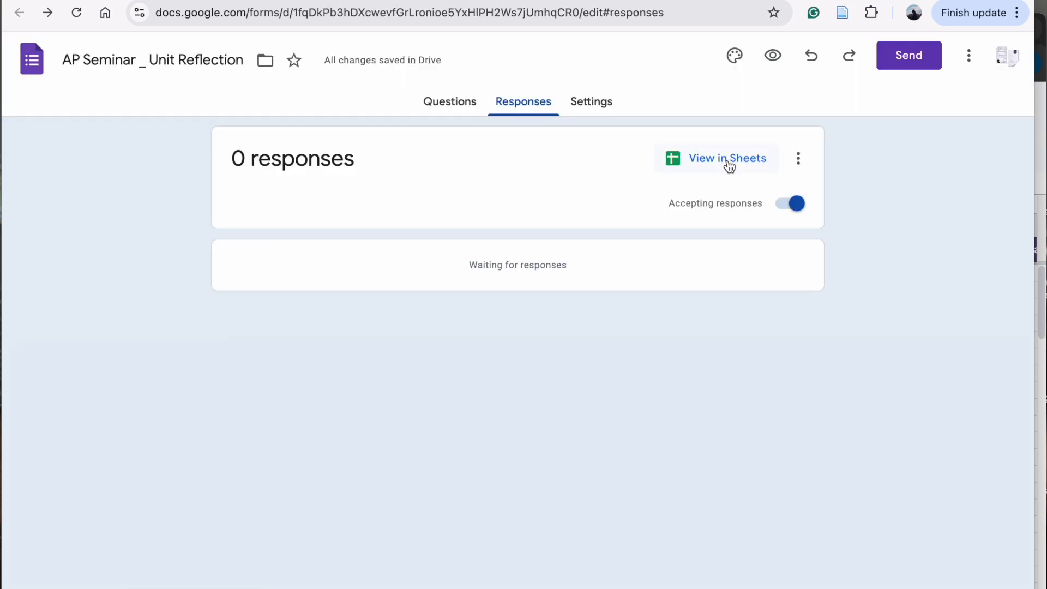
left_click(654, 1)
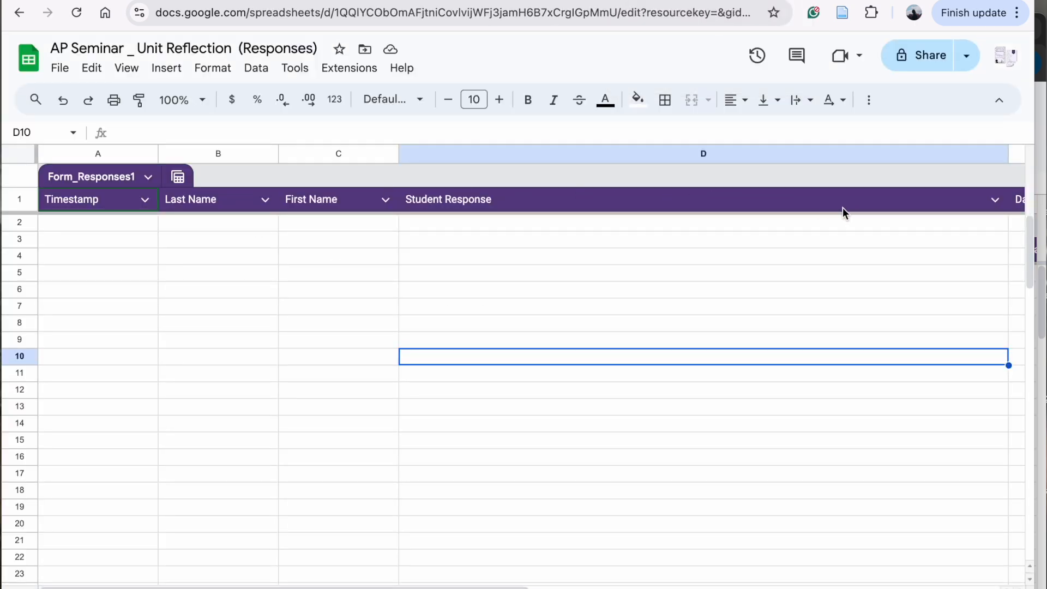
- Review the response sheet's column headers from Timestamp through Prompt Selected
scroll(851, 212, "right", 3)
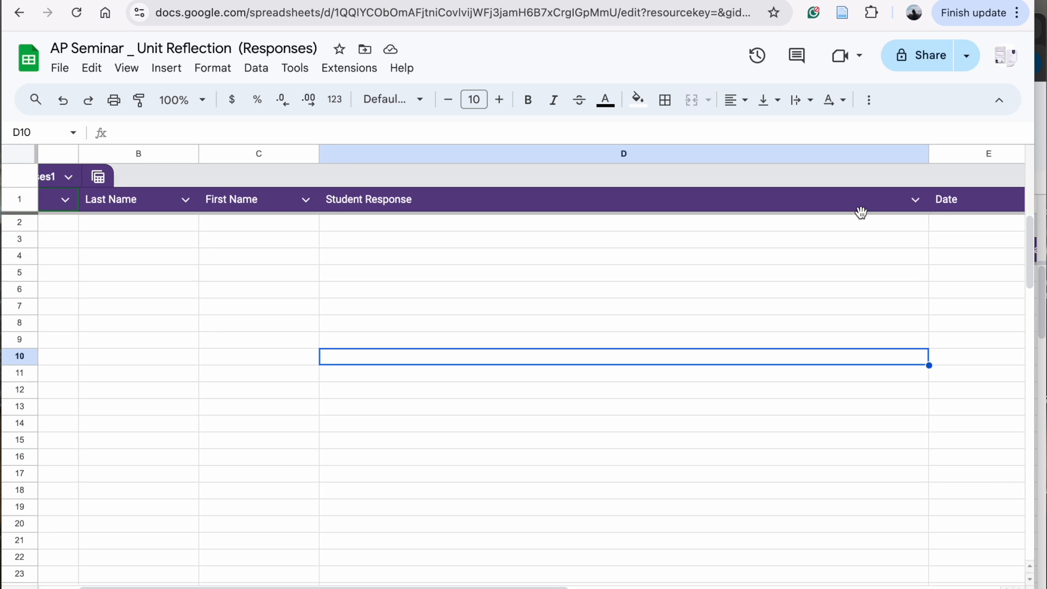
scroll(862, 212, "right", 2)
scroll(861, 212, "right", 3)
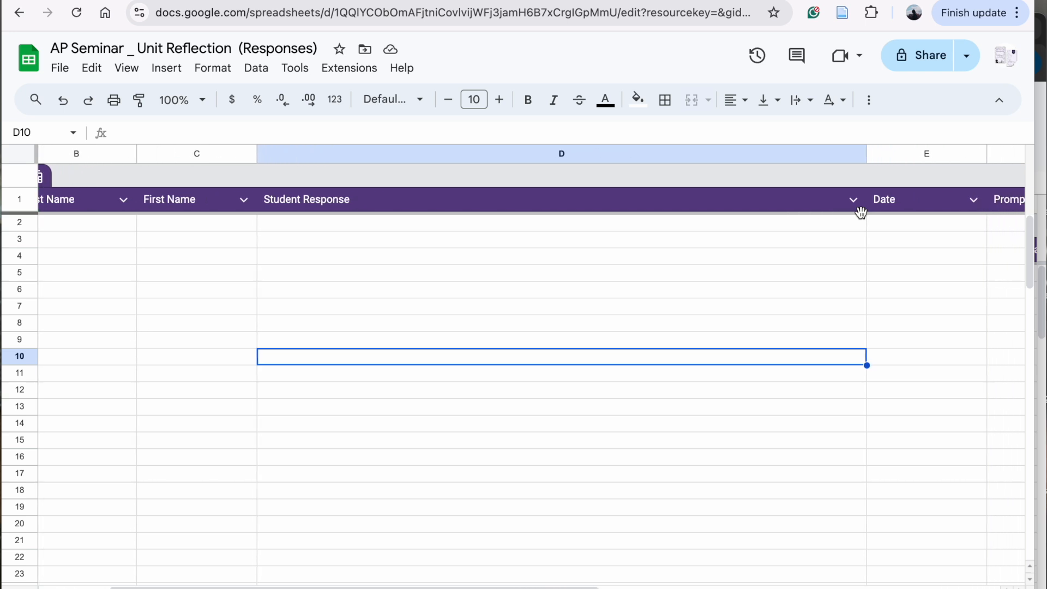
scroll(837, 211, "right", 3)
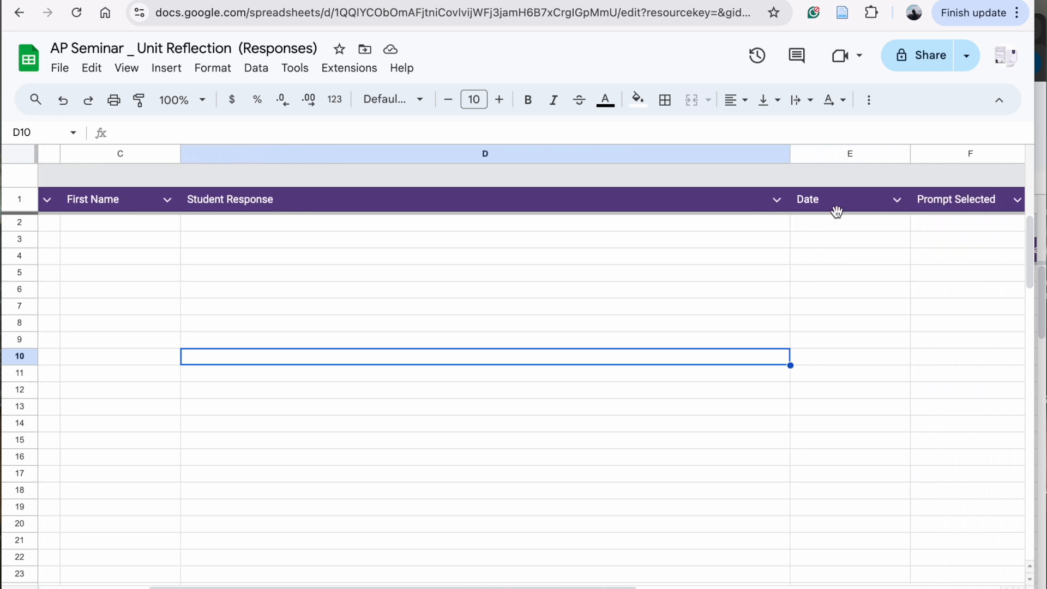
scroll(837, 212, "left", 12)
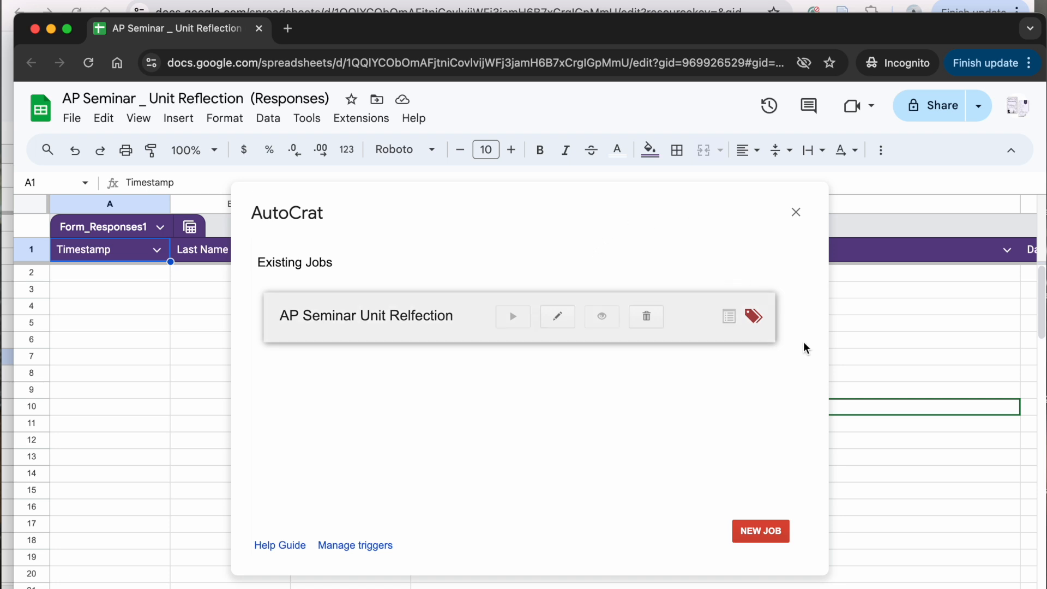
- Close the AutoCrat dialog and reopen the Autocrat add-on on the AP Seminar _ Unit Reflection (Responses) spreadsheet
left_click(797, 213)
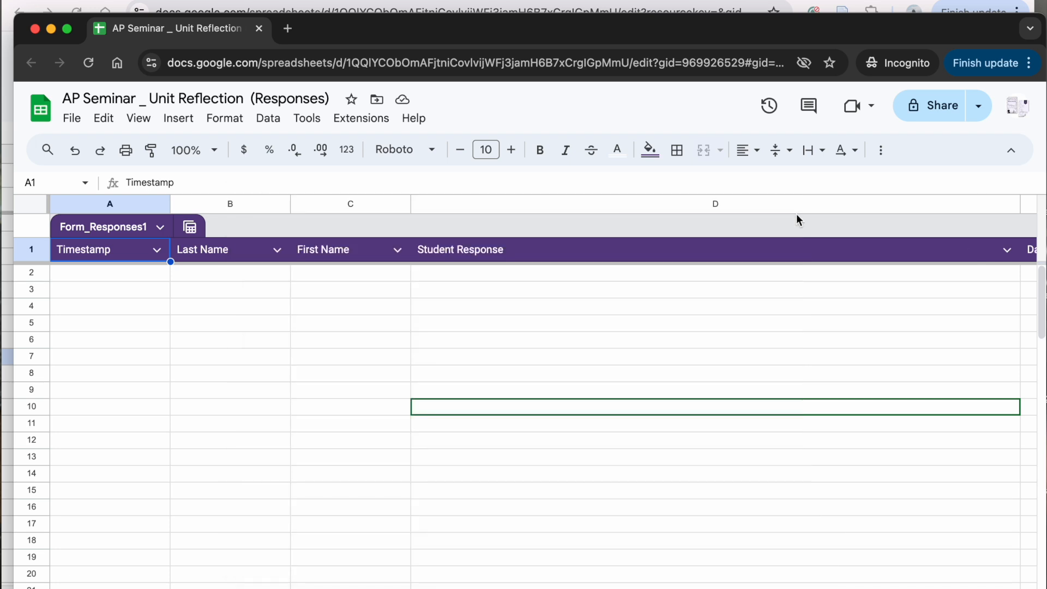
left_click(362, 118)
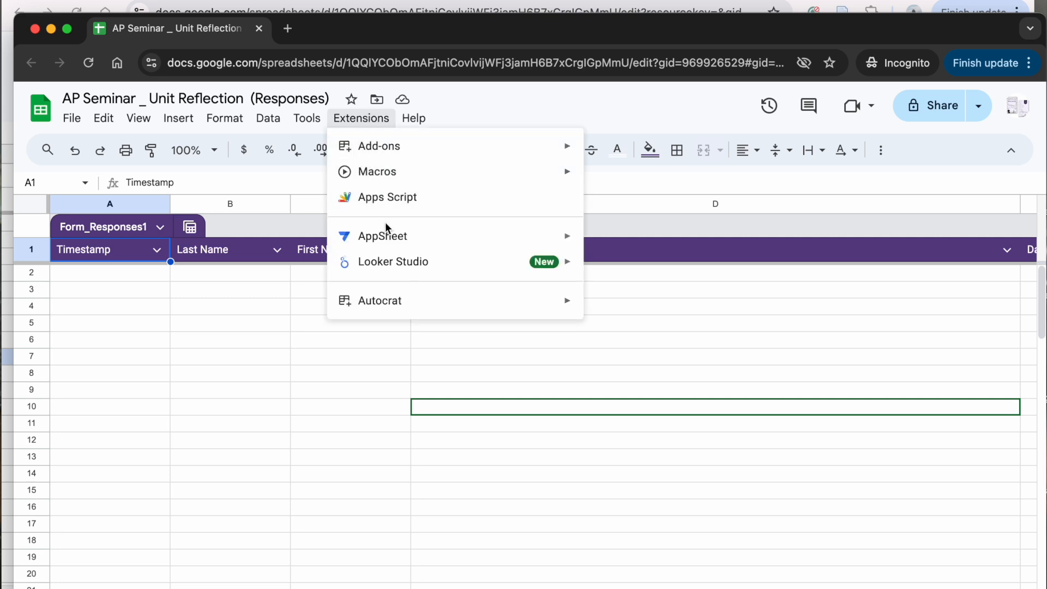
mouse_move(407, 243)
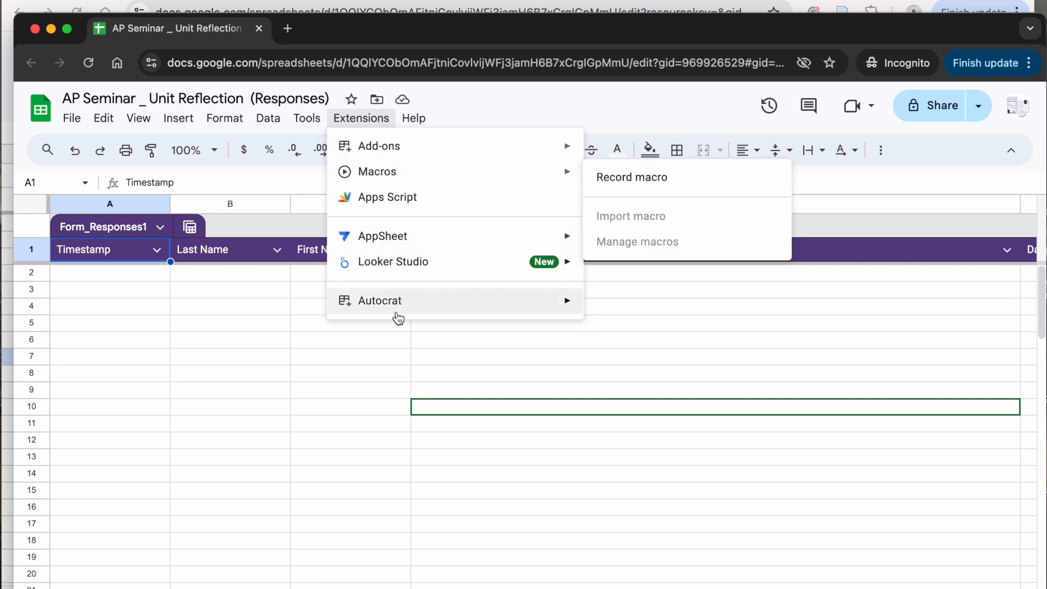
mouse_move(411, 309)
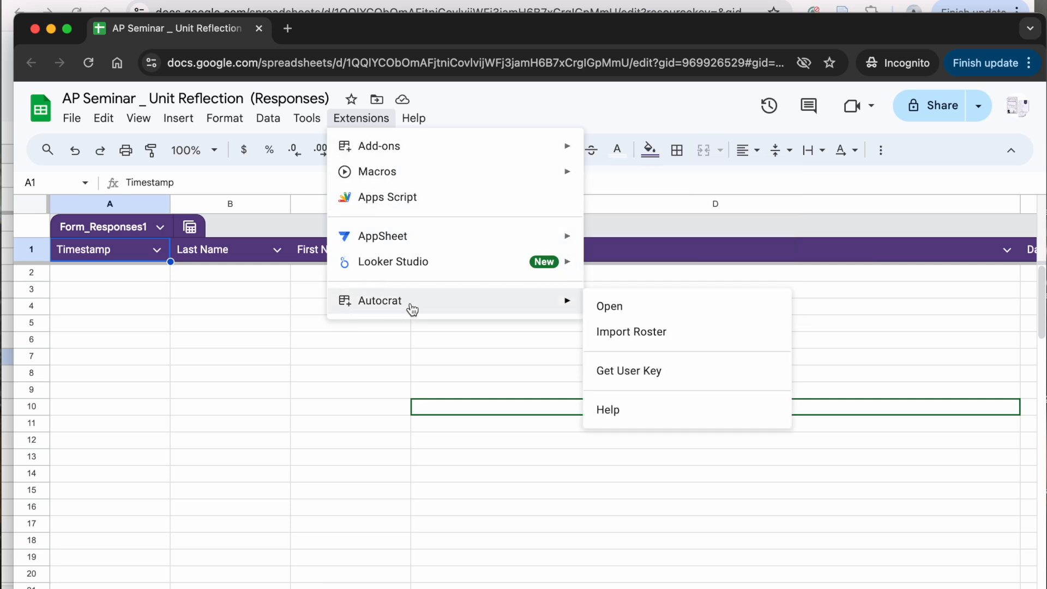
left_click(620, 305)
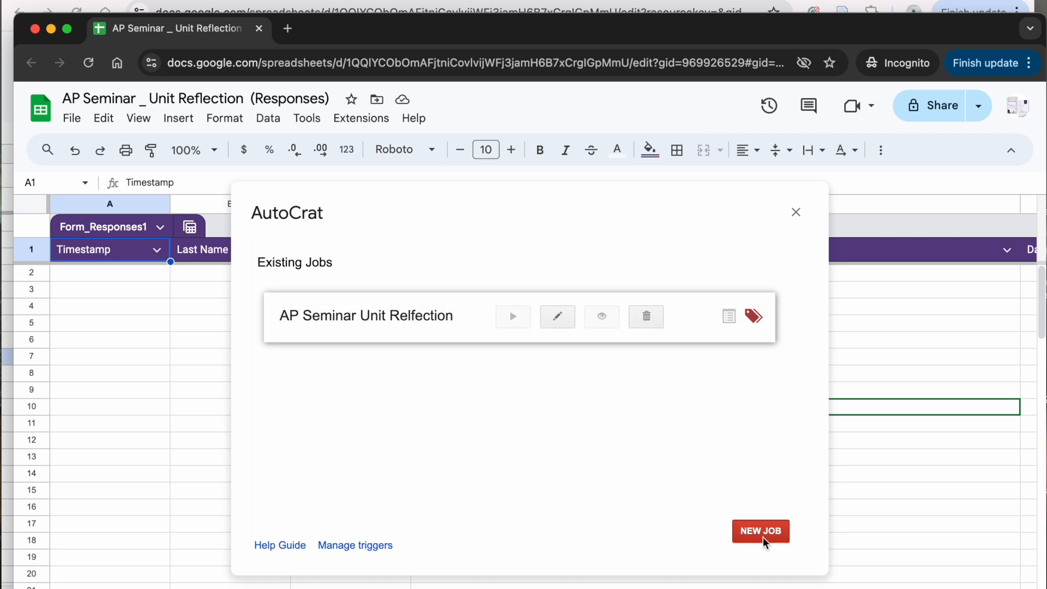
- Edit the existing AP Seminar Unit Relfection job, keeping its name and the Reflection Prompt_AP Seminar template
left_click(558, 317)
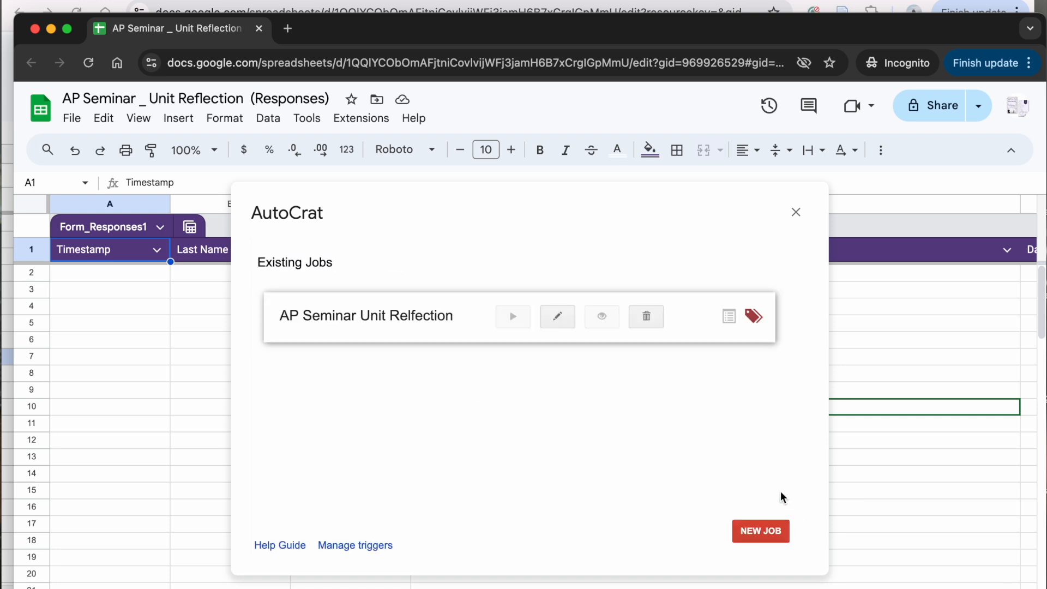
left_click(557, 317)
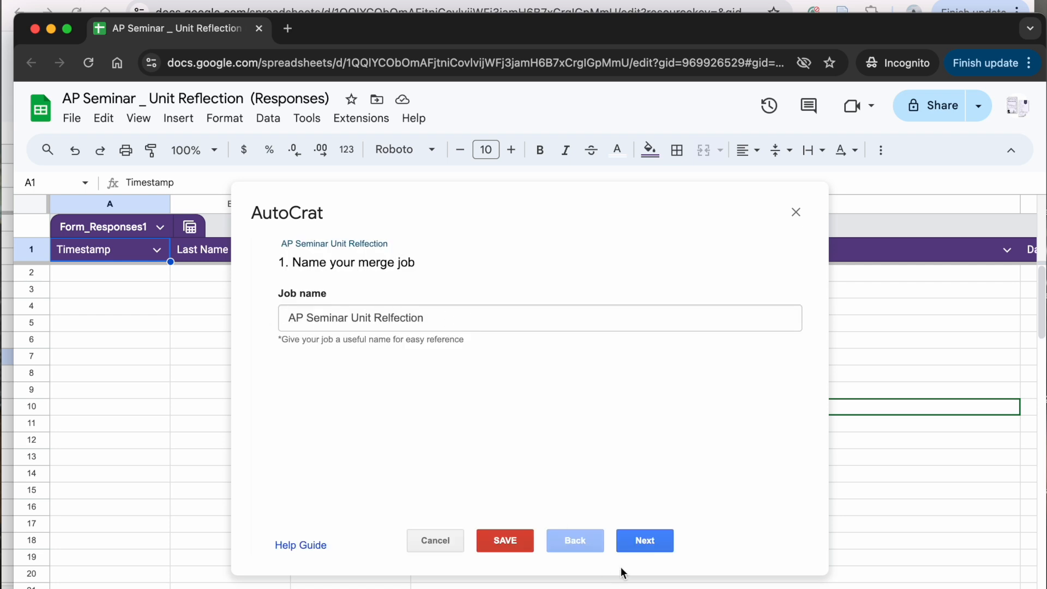
left_click(646, 541)
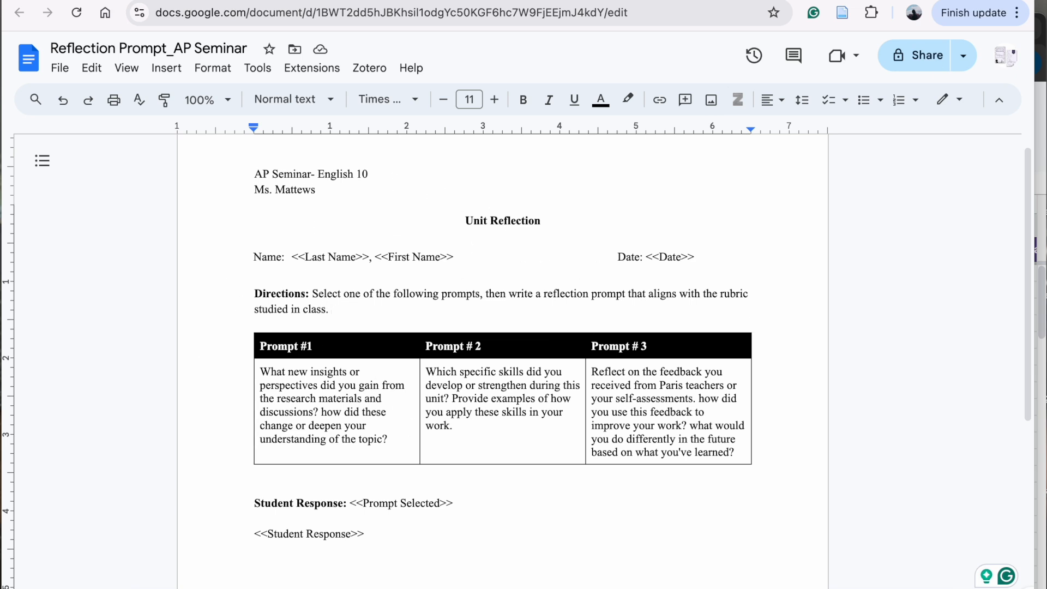
left_click(1043, 91)
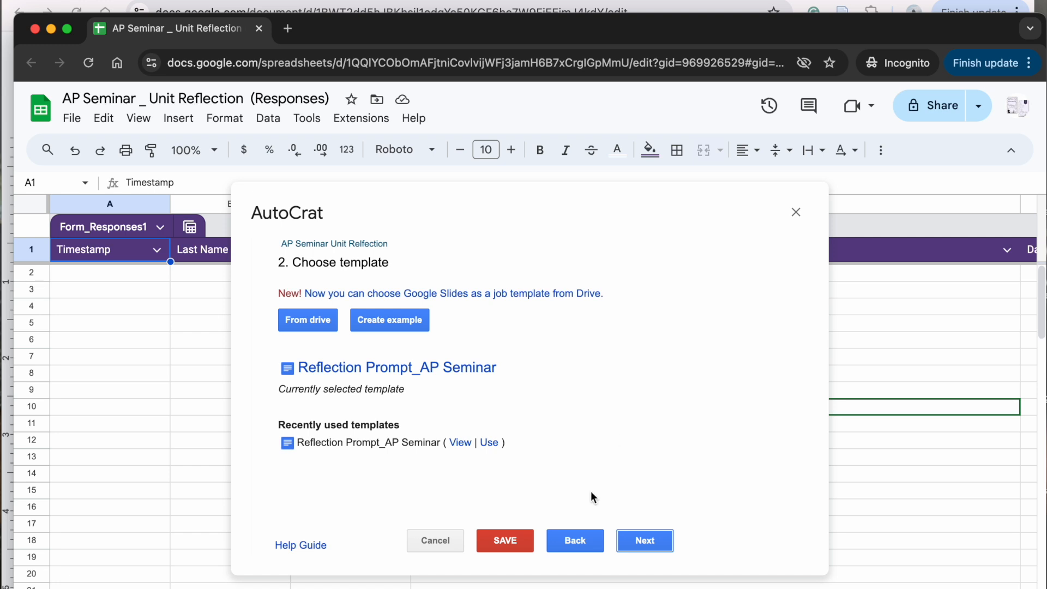
left_click(653, 545)
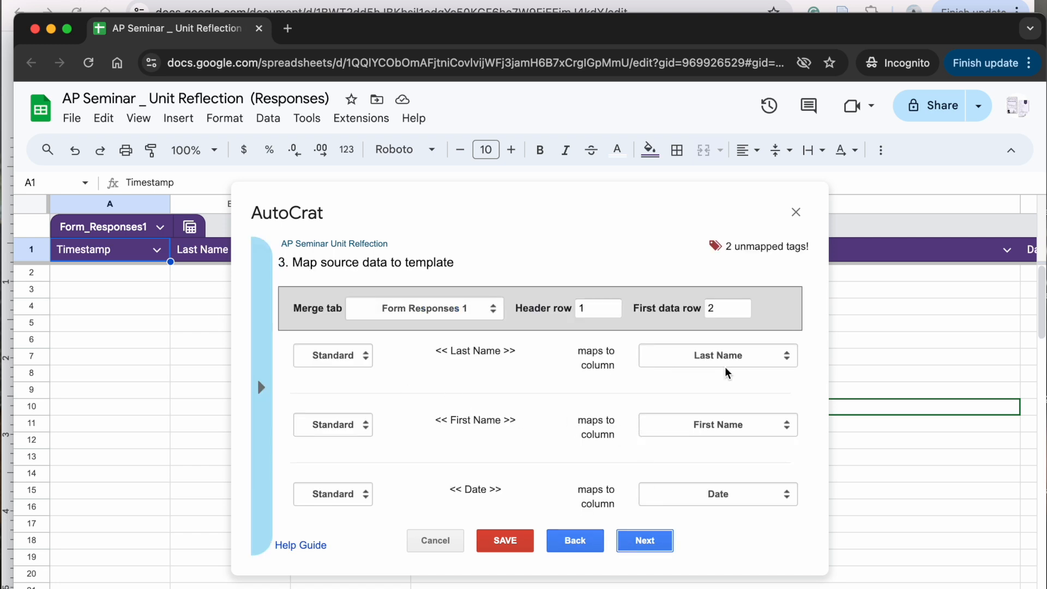
- Check the name, date and prompt placeholders in the Reflection Prompt_AP Seminar document, returning to the AutoCrat mapping page
left_click(196, 2)
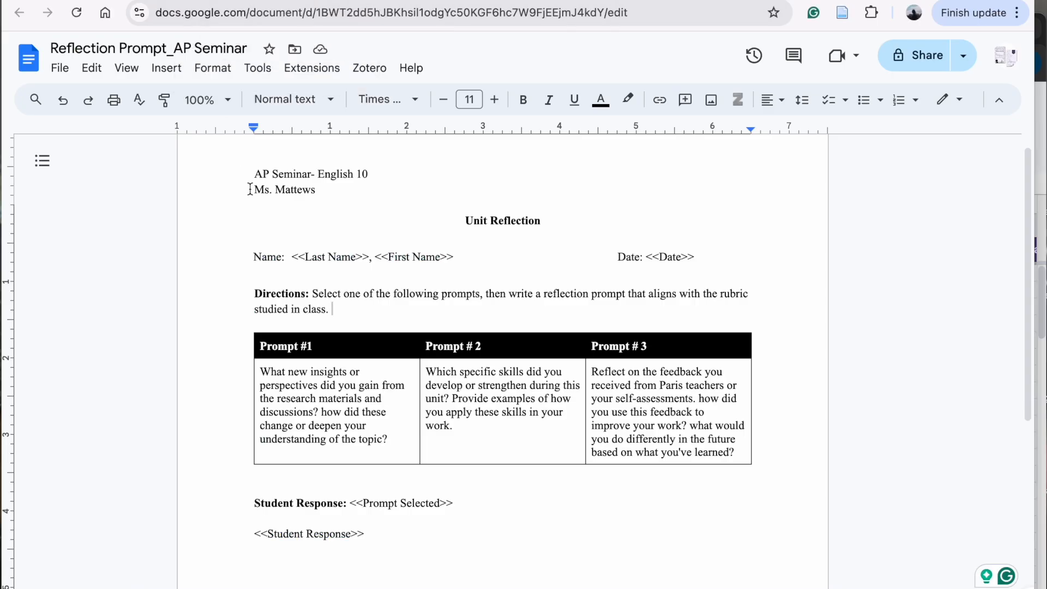
left_click_drag(291, 257, 471, 264)
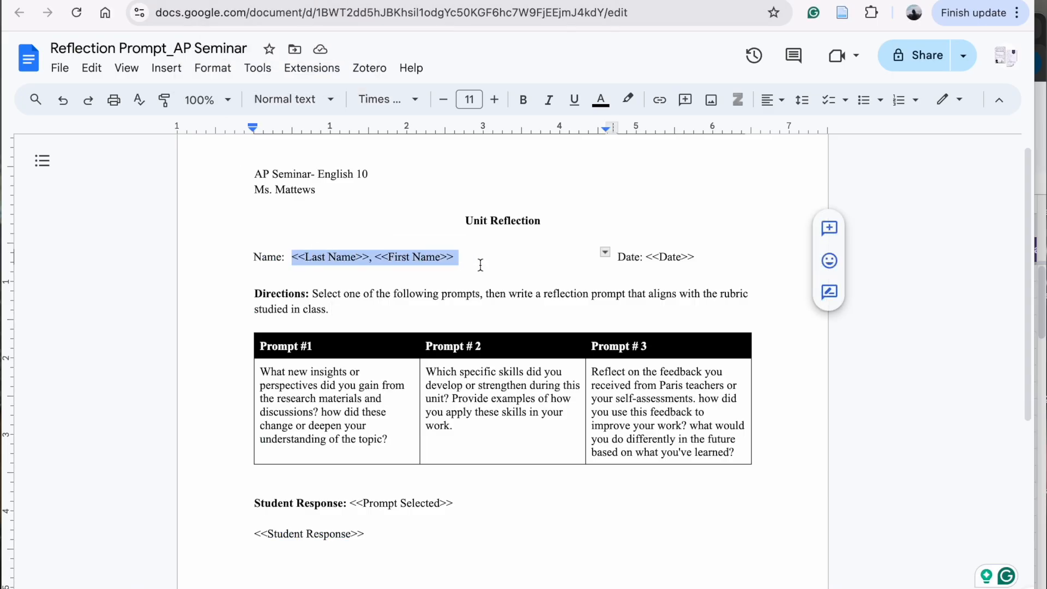
left_click_drag(646, 257, 719, 262)
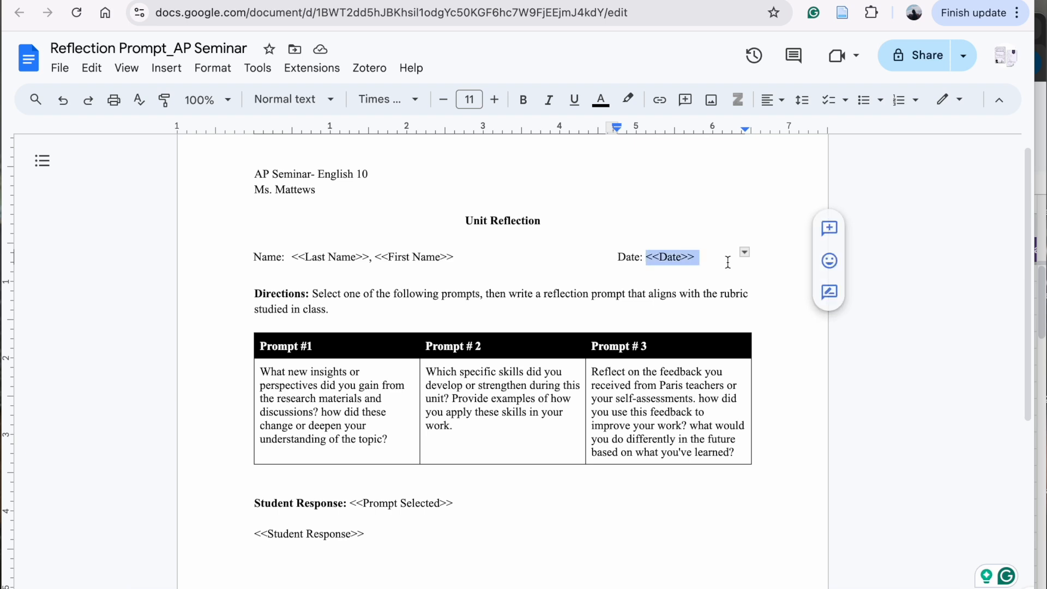
left_click_drag(353, 502, 496, 499)
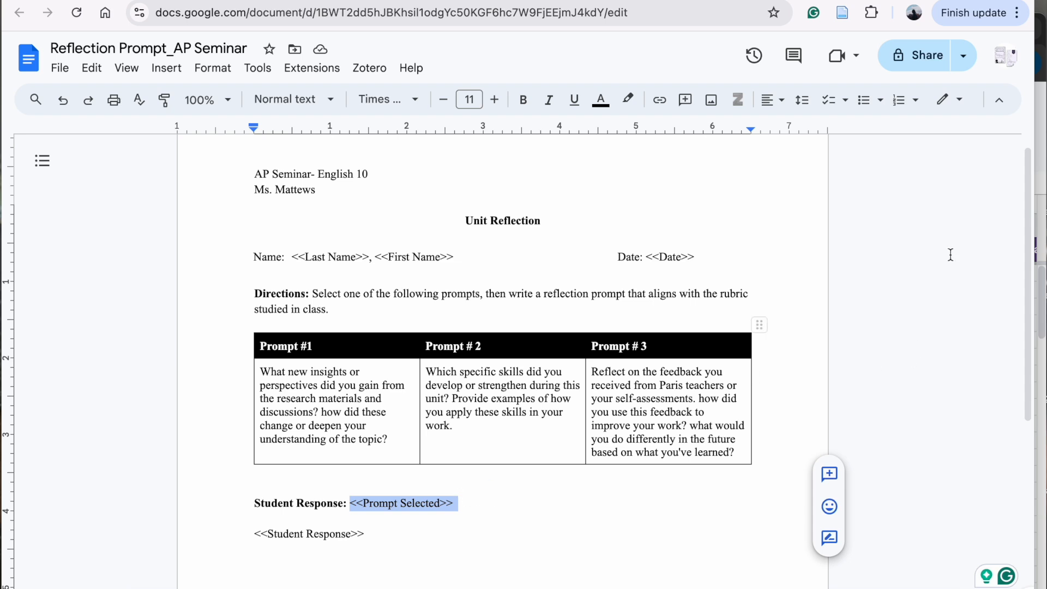
left_click(1043, 135)
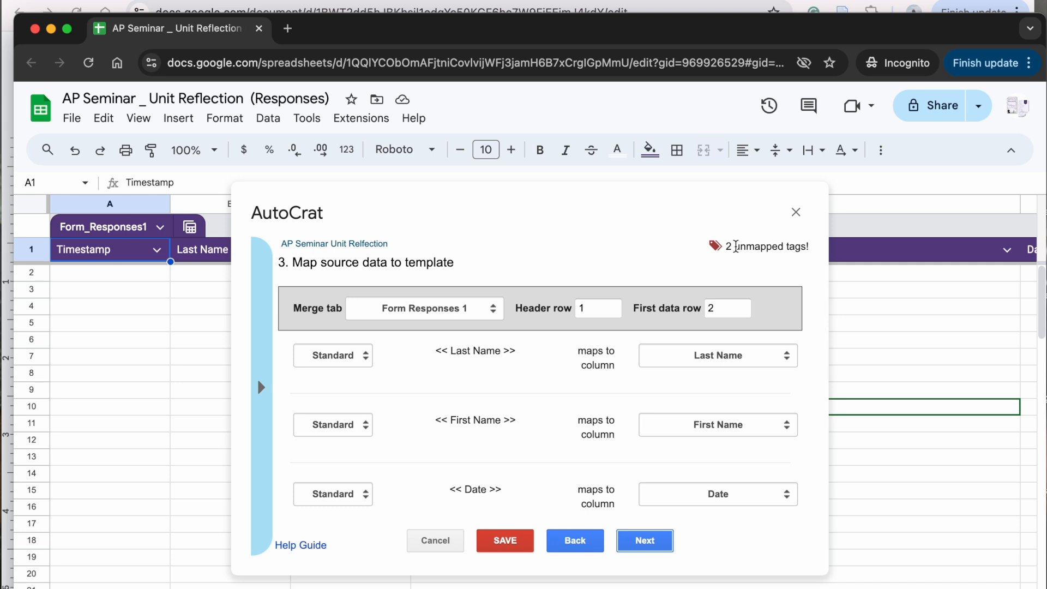
- Map the <<Prompt Selected>> tag to the Prompt Selected column and <<Student Response>> to the Student Response column
scroll(720, 482, "down", 5)
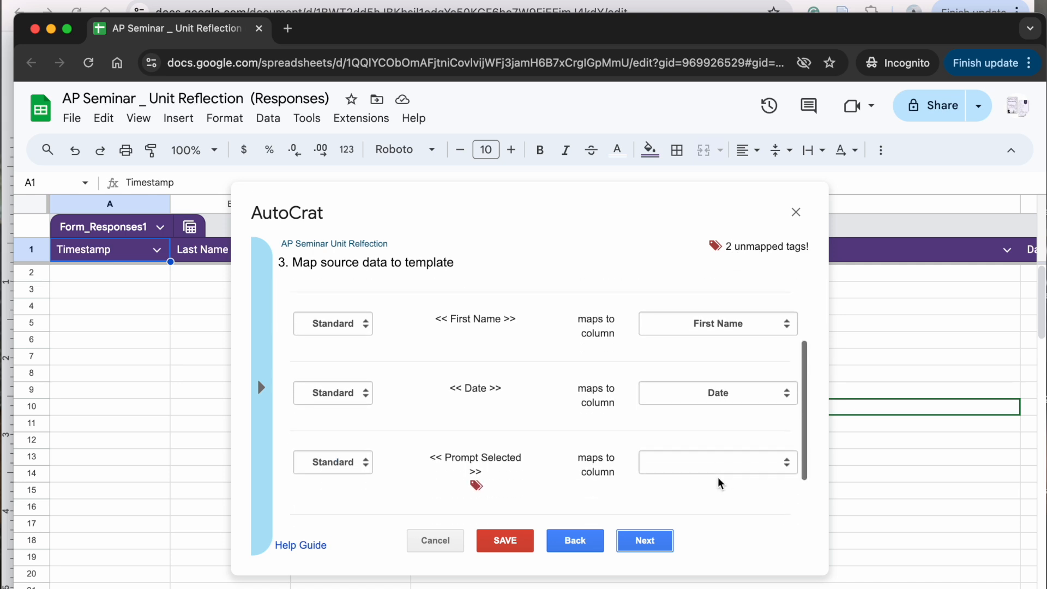
left_click(696, 419)
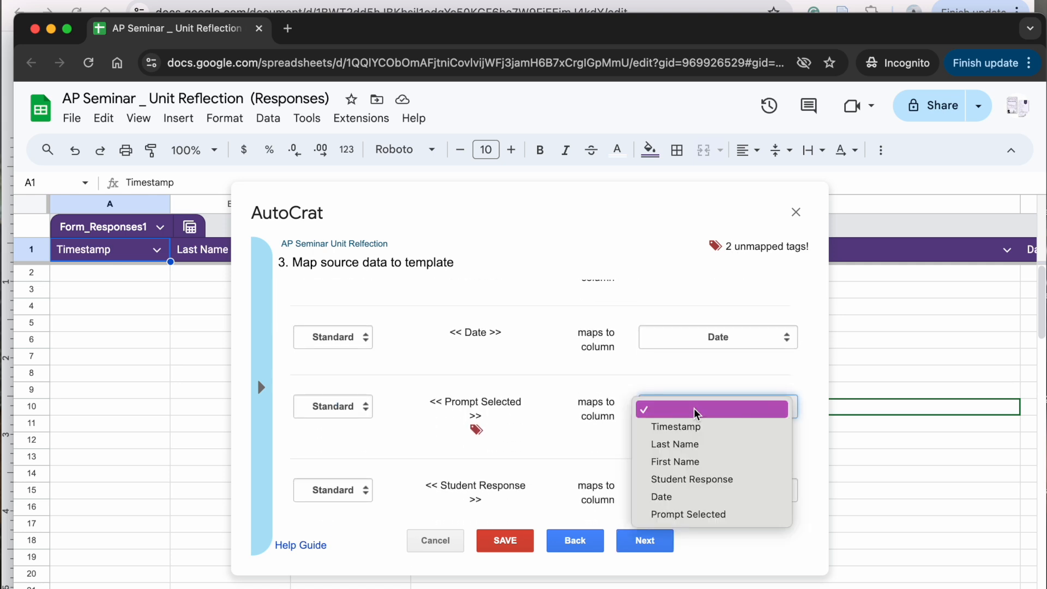
left_click(698, 514)
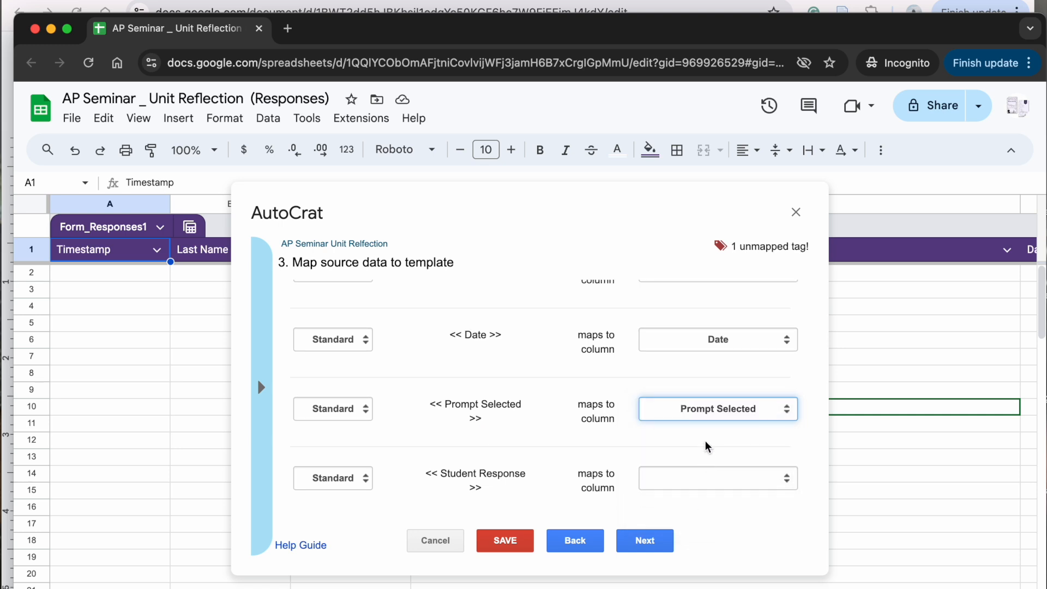
left_click(704, 490)
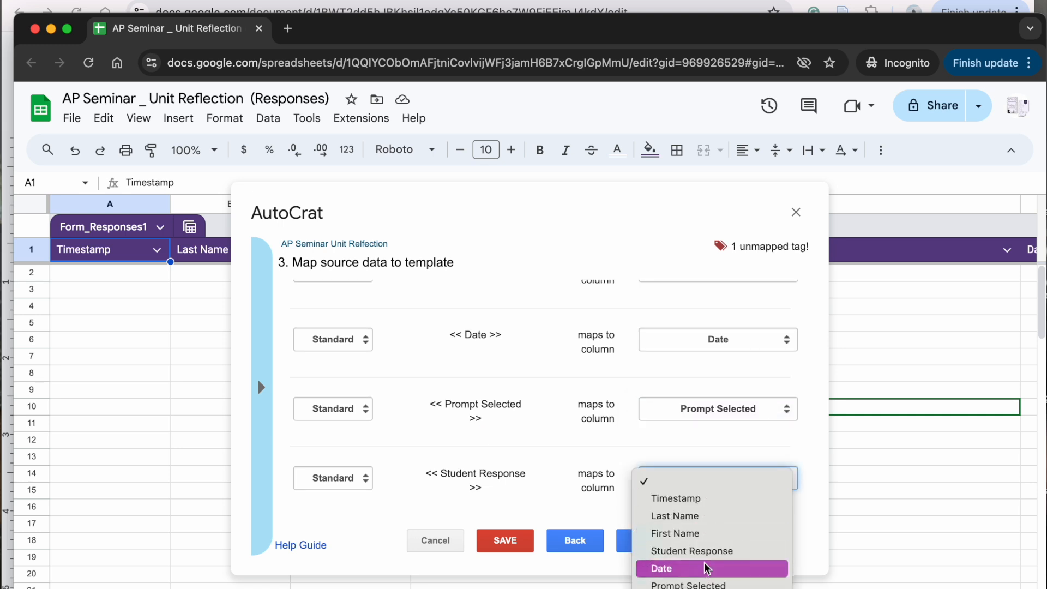
left_click(709, 550)
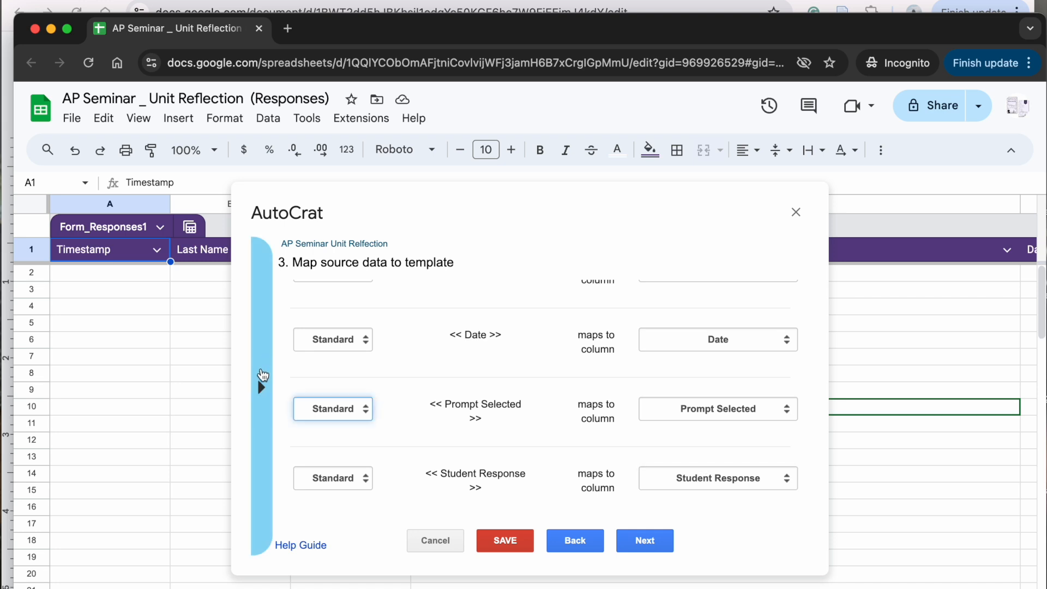
- Check the available merge tags and accept file settings with the name <<Last Name>> _ Unit Reflection, Google Docs type and multiple output mode
left_click(261, 383)
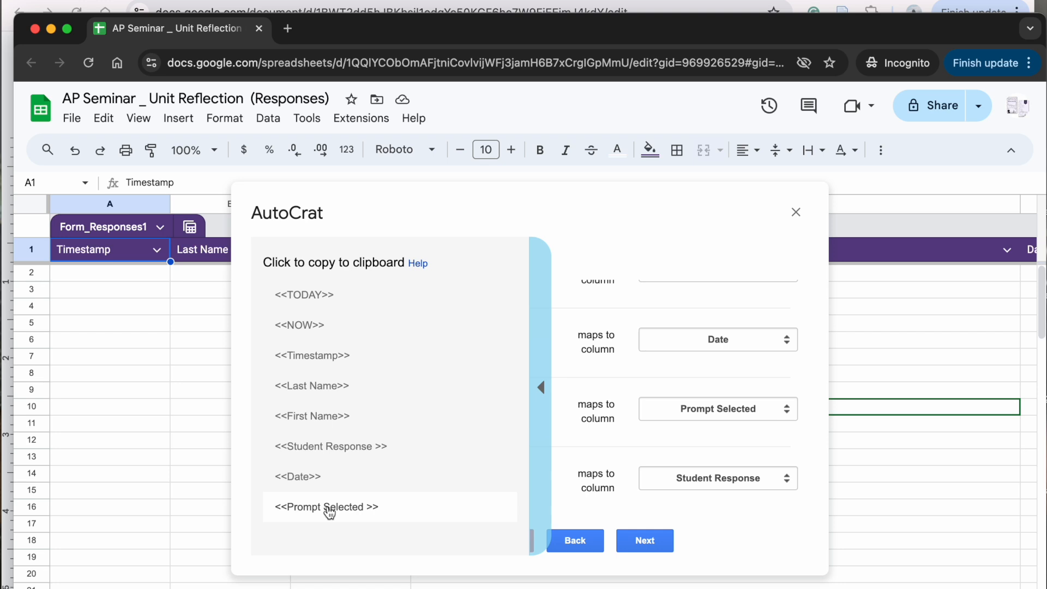
left_click(647, 540)
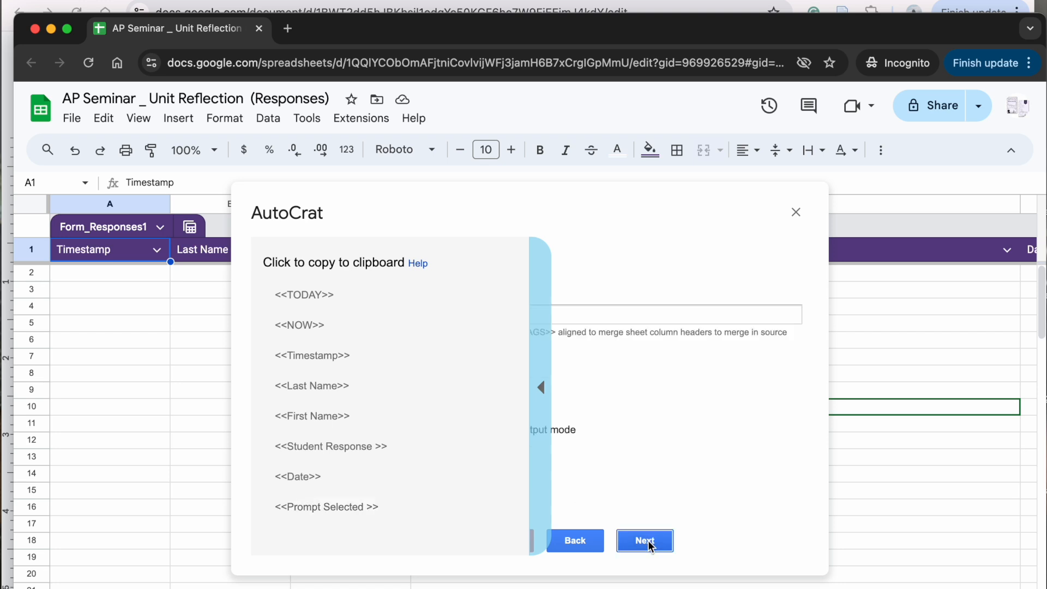
left_click(540, 388)
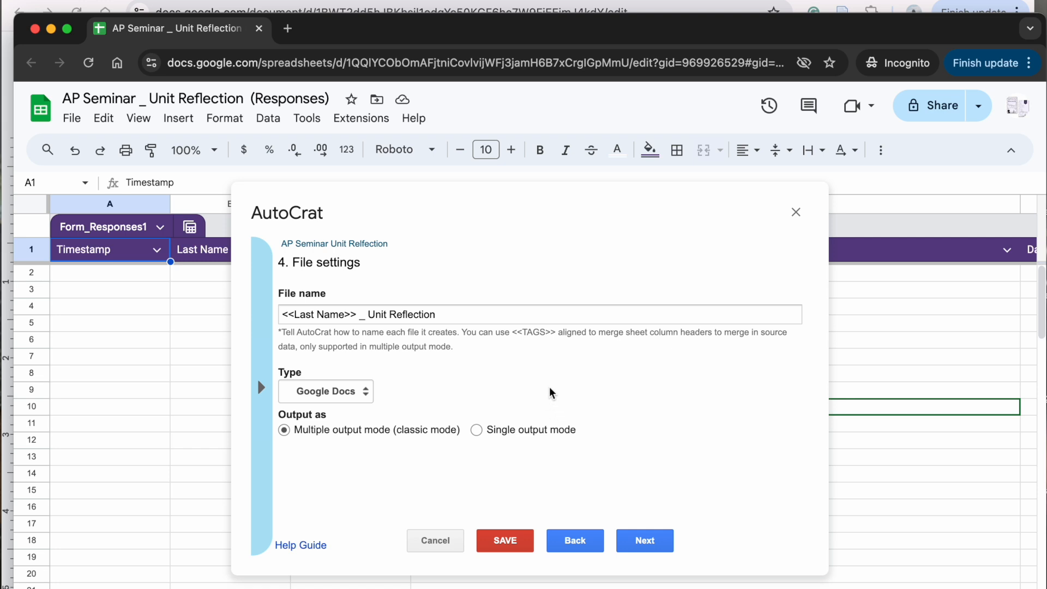
left_click(653, 544)
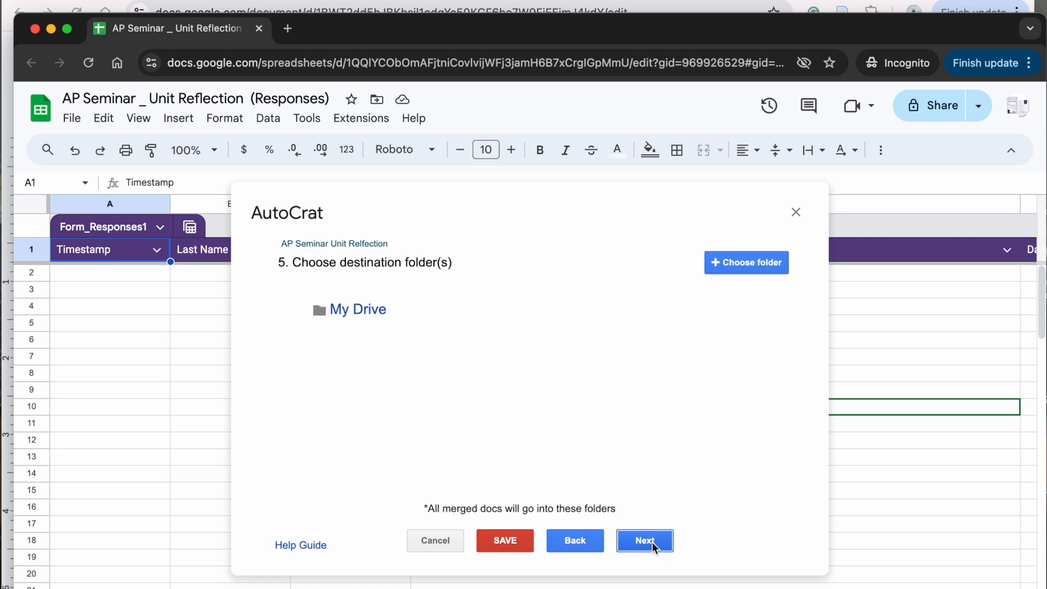
- Add the Reflection folder as a destination for the merged documents and continue to the dynamic folder settings
left_click(747, 266)
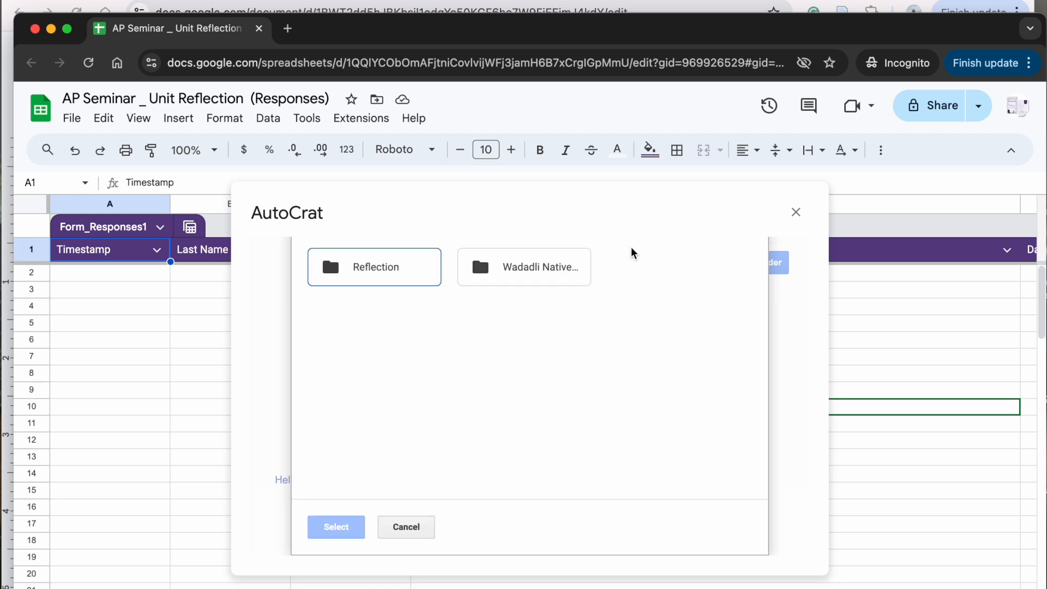
left_click(402, 264)
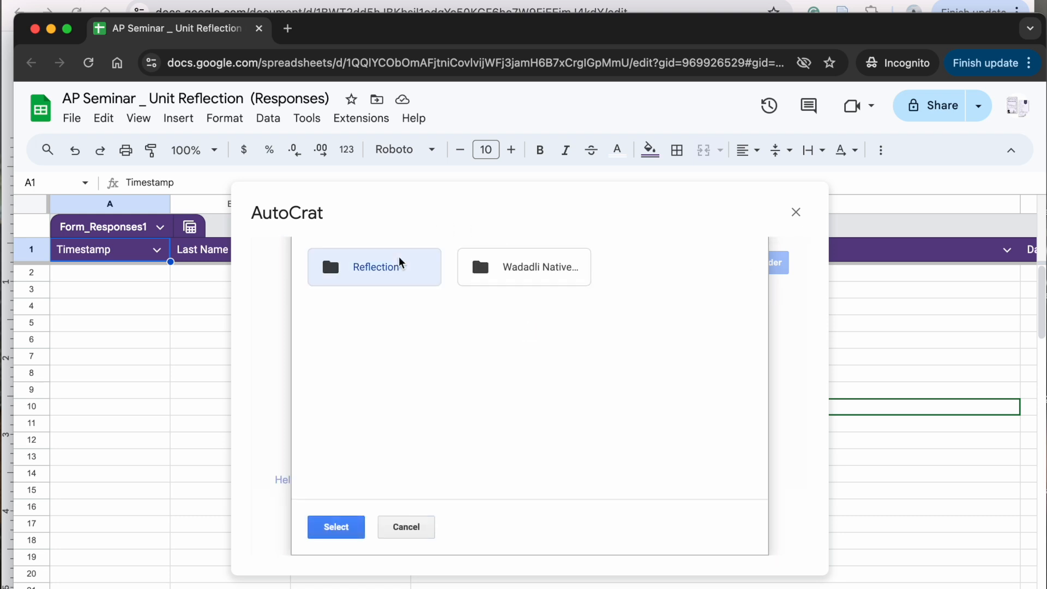
left_click(337, 529)
mouse_move(391, 349)
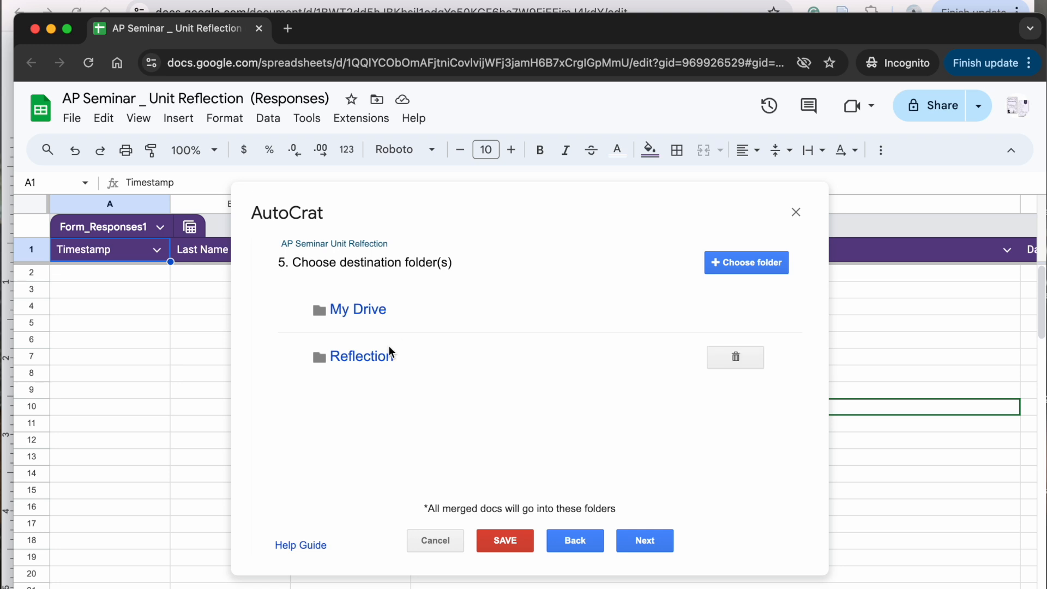
left_click(654, 541)
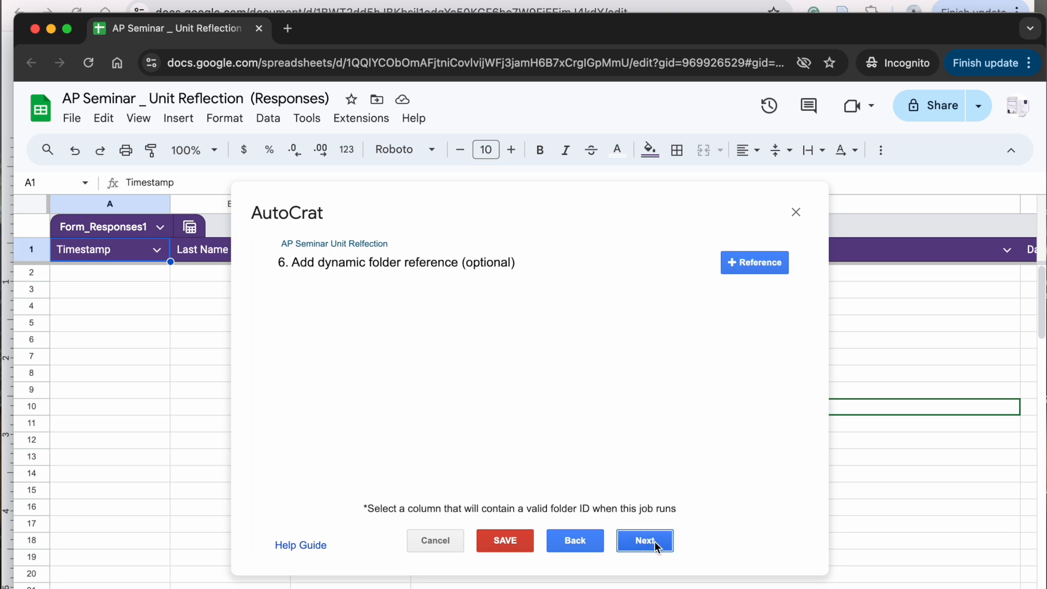
- Skip the optional dynamic folder reference and merge condition, and enable sharing of the merged documents
left_click(655, 541)
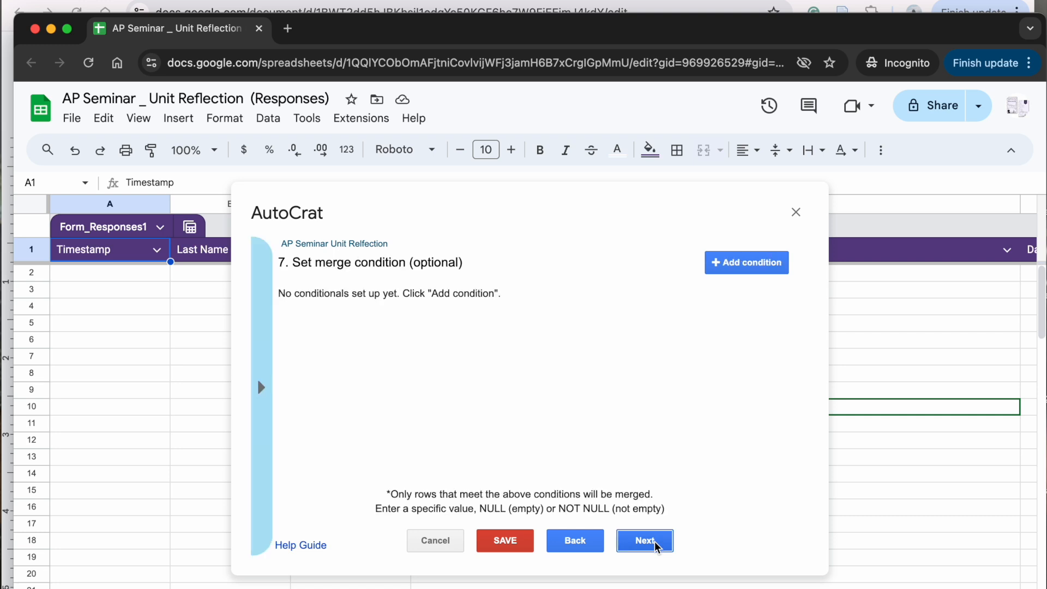
left_click(655, 541)
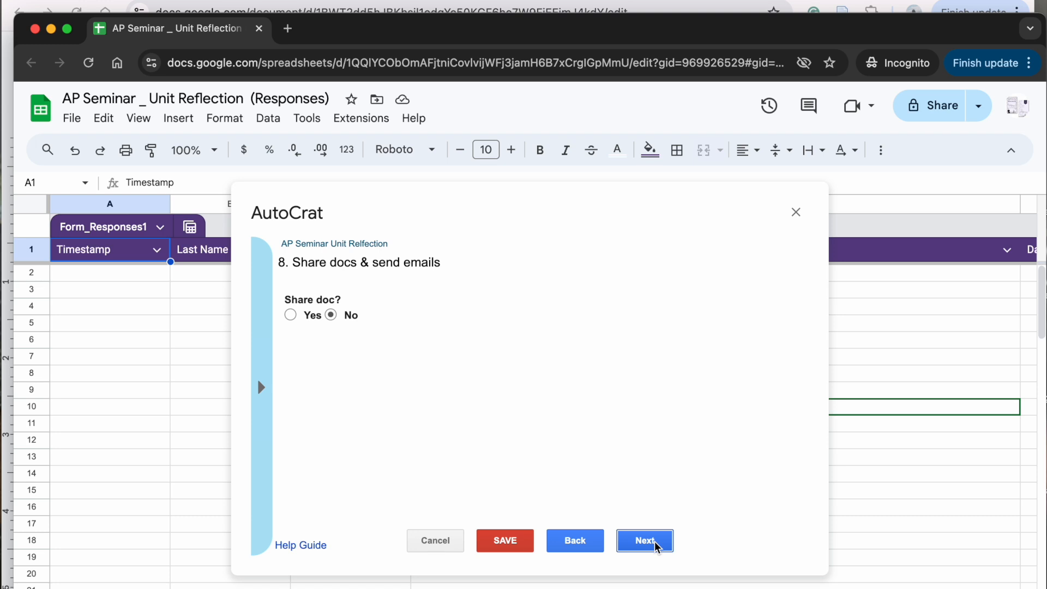
left_click(291, 315)
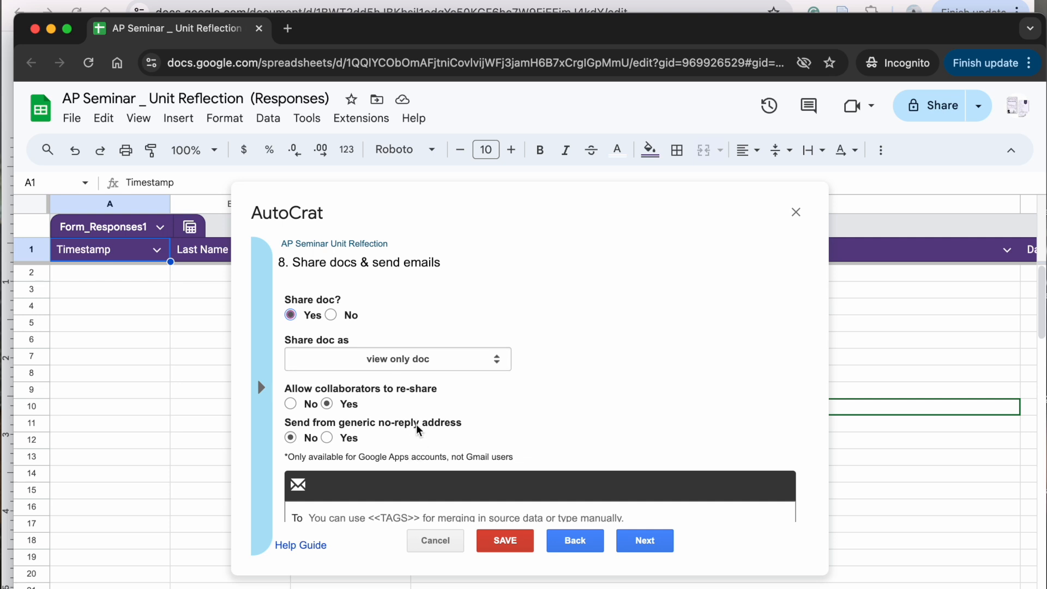
- Review the document sharing and email options of the merge job, and set Share doc to No
scroll(418, 431, "down", 3)
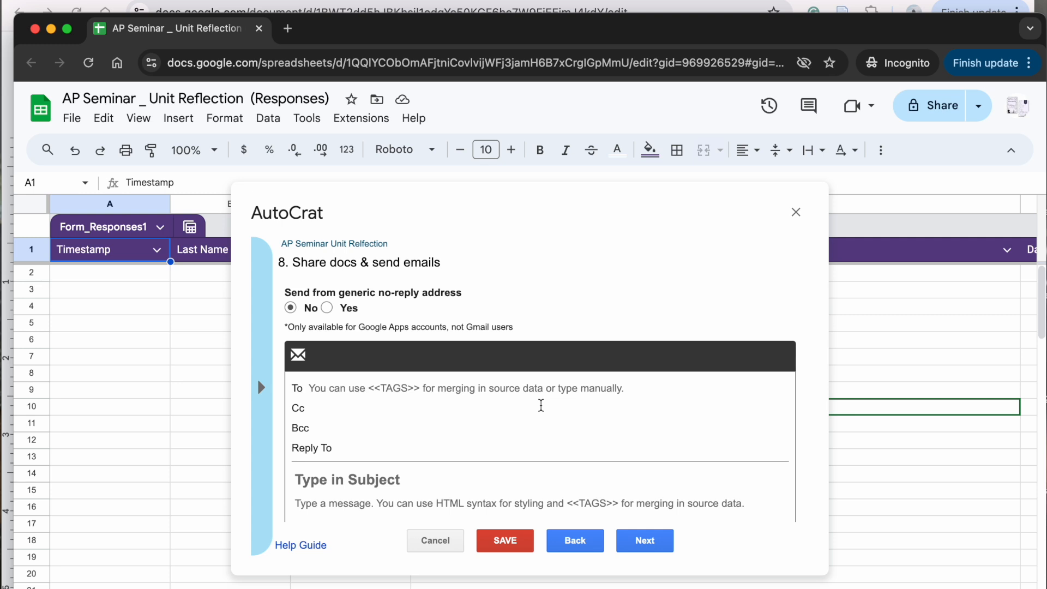
scroll(541, 405, "down", 3)
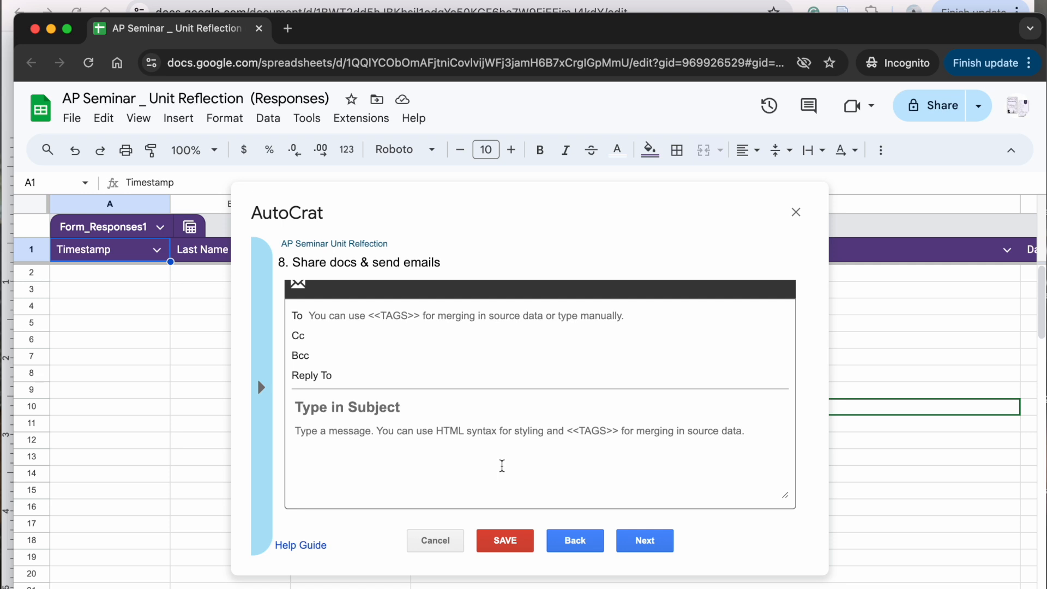
scroll(497, 379, "up", 5)
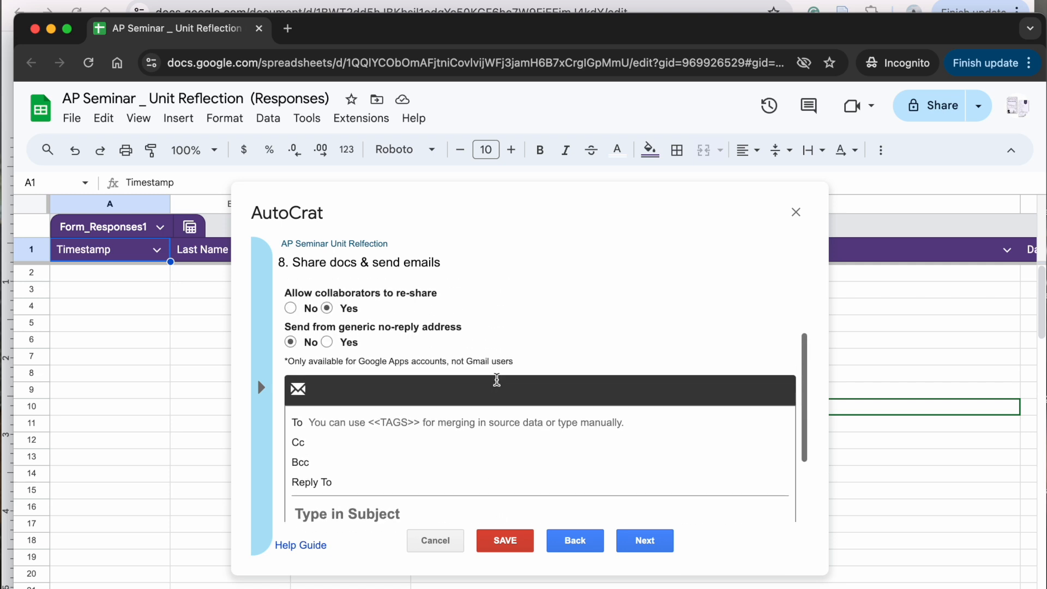
left_click(331, 311)
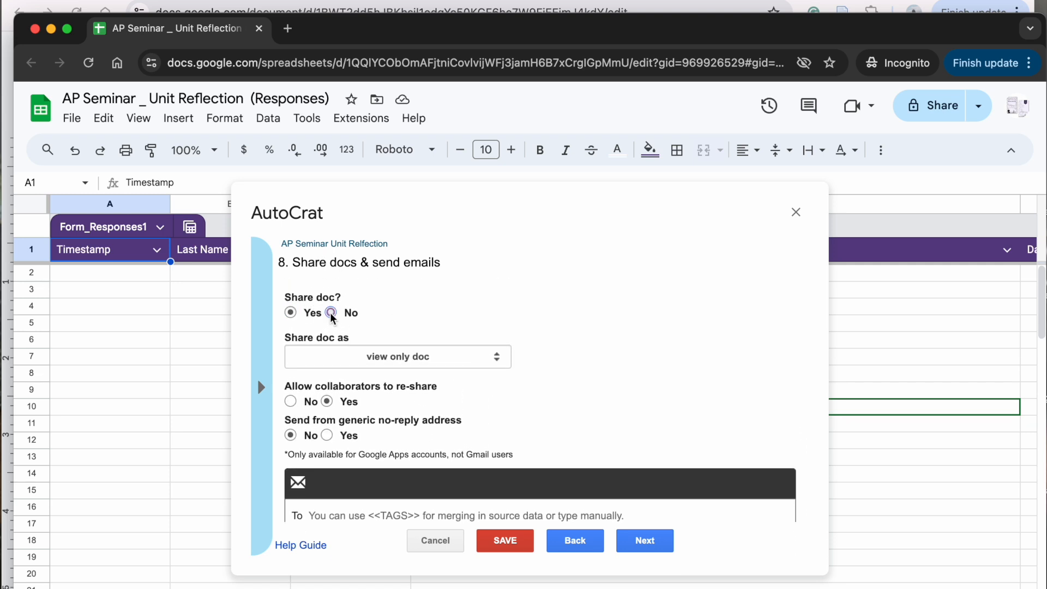
- Set the job to run on the form trigger but not on the time trigger, save it and close AutoCrat
left_click(649, 543)
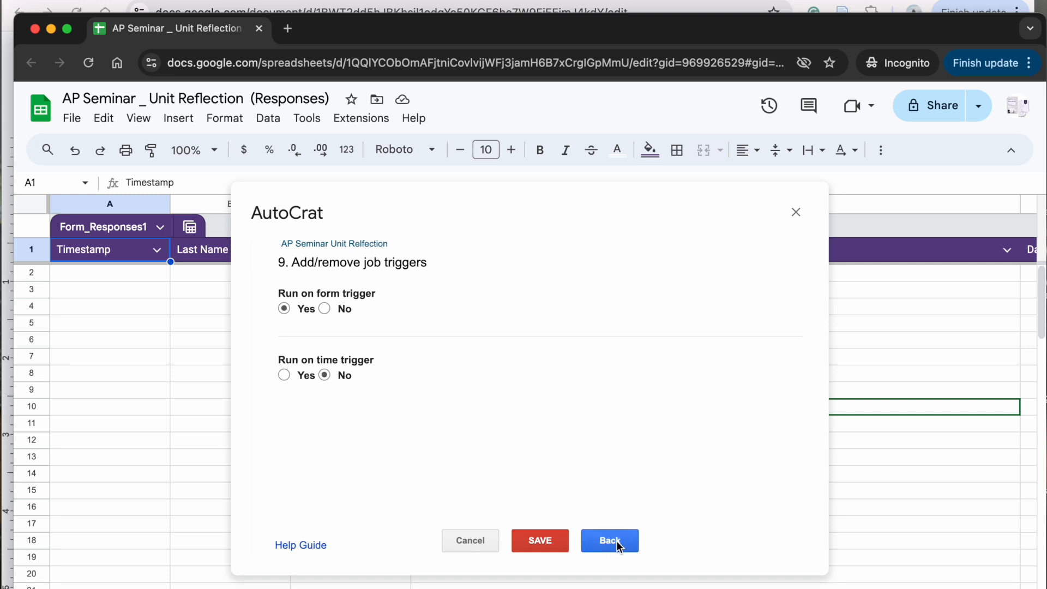
left_click(539, 543)
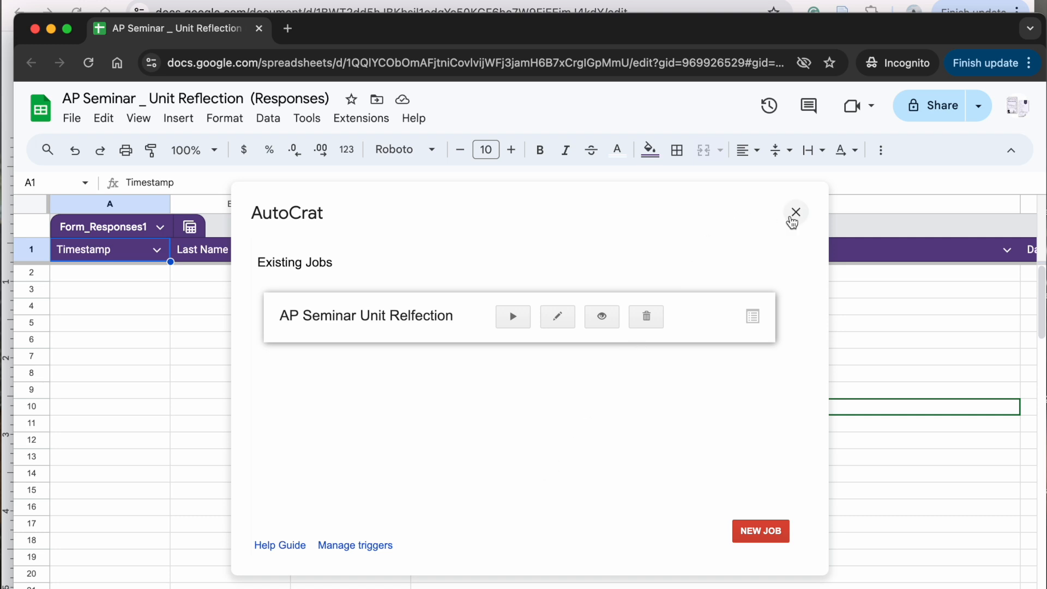
left_click(797, 214)
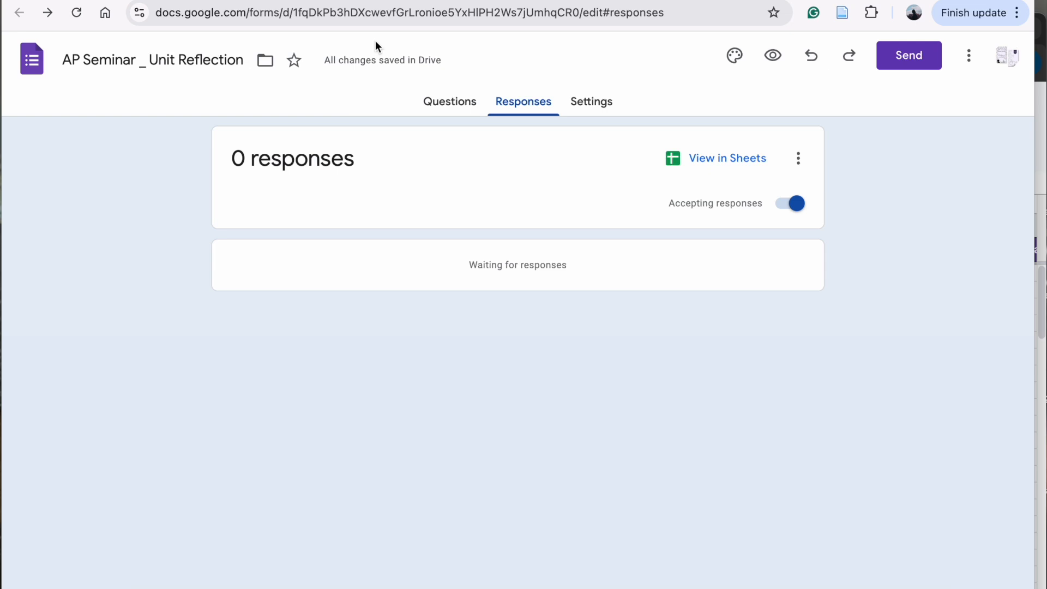
- Review the questions of the AP Seminar _ Unit Reflection form down to Prompt Selected and Student Response
left_click(433, 104)
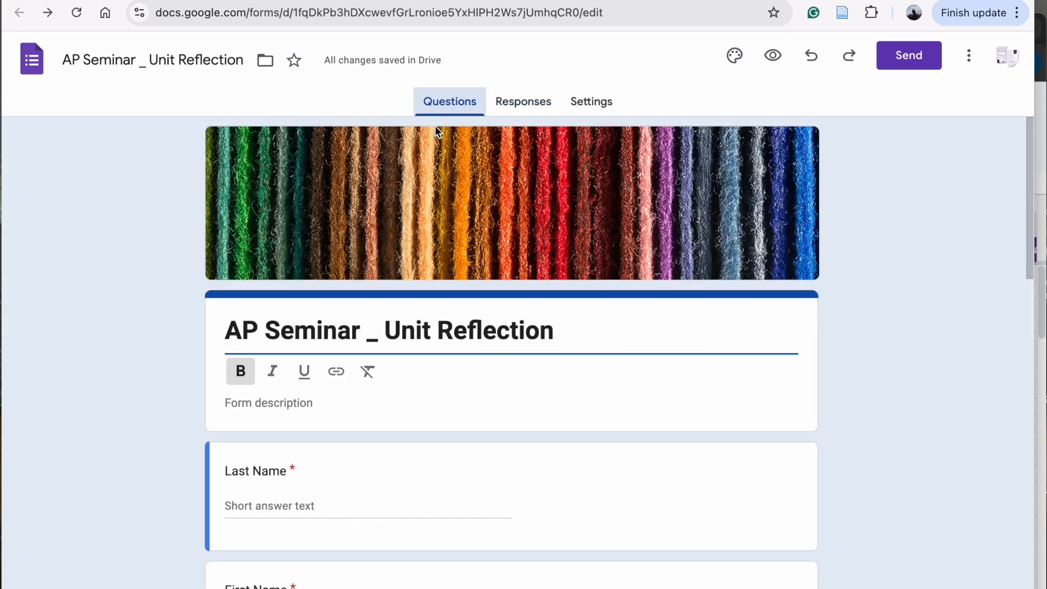
scroll(472, 260, "down", 5)
scroll(472, 259, "down", 14)
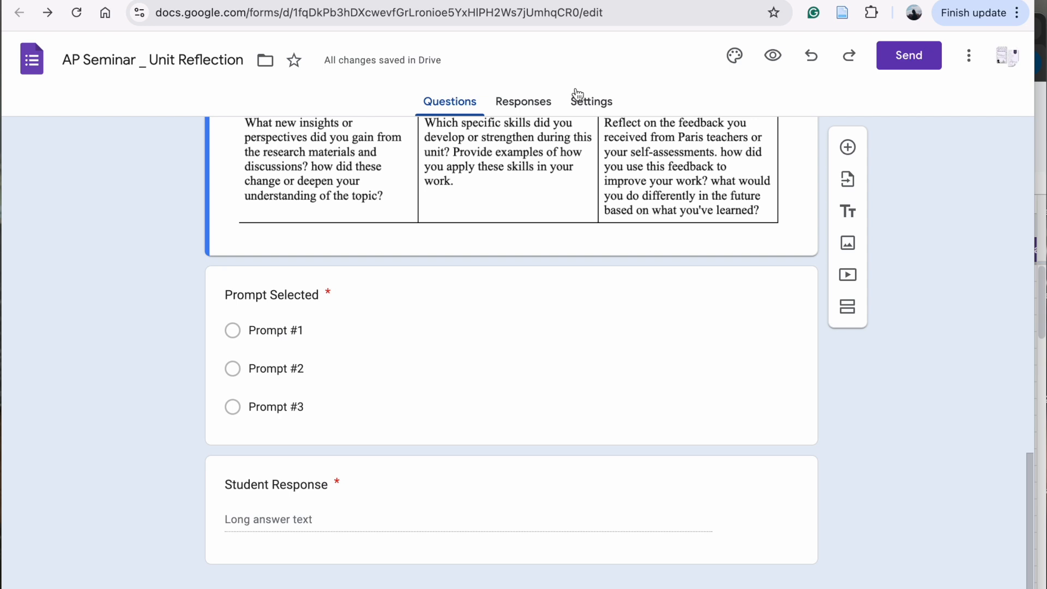
- Examine the Merged Doc ID, Merged Doc URL, Link to merged Doc and Document Merge Status headers in the responses sheet
left_click(1042, 61)
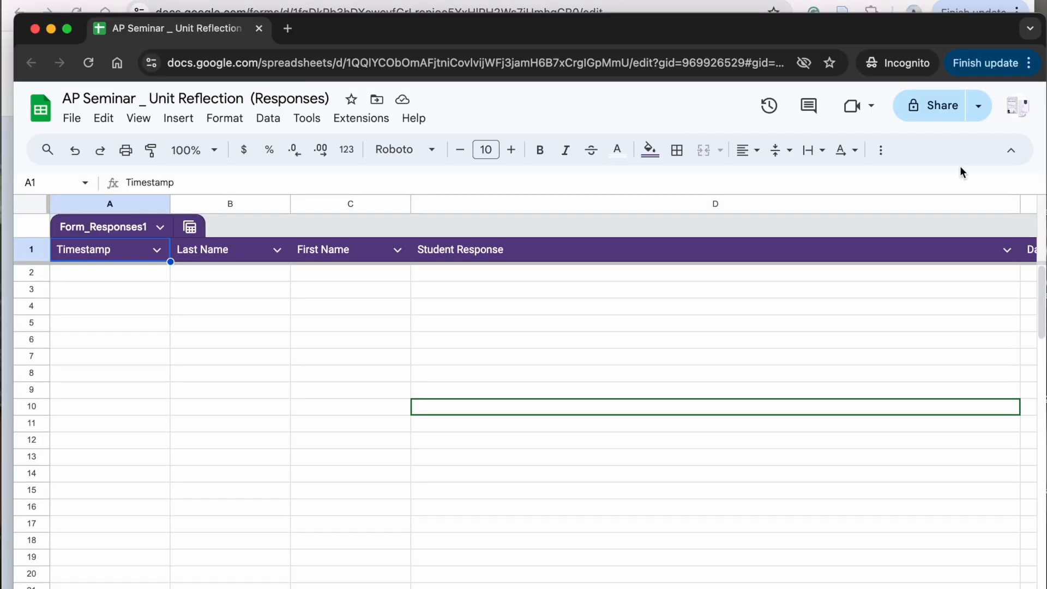
scroll(947, 287, "right", 7)
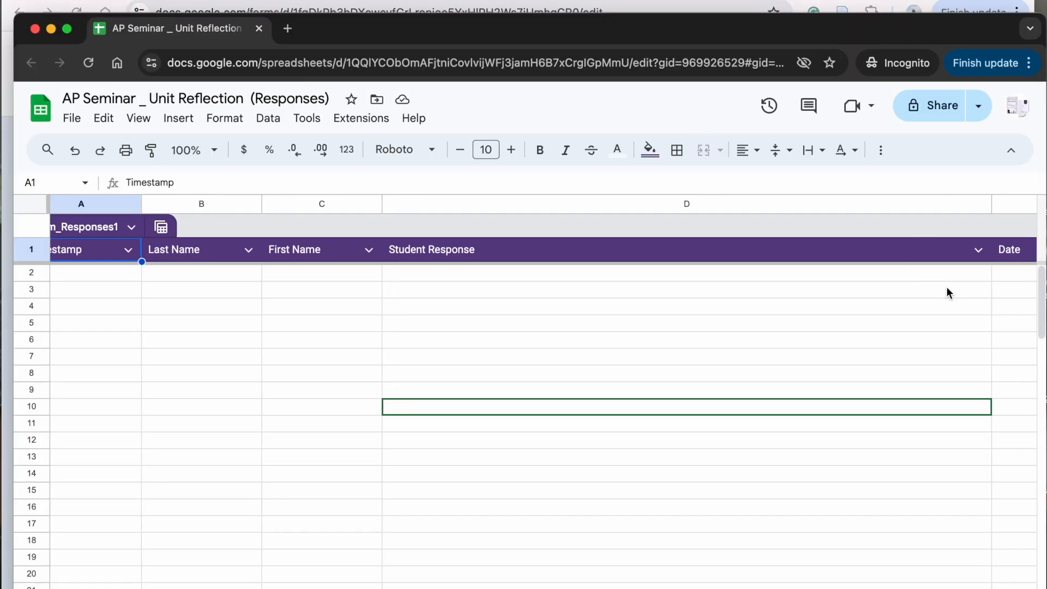
scroll(947, 288, "right", 5)
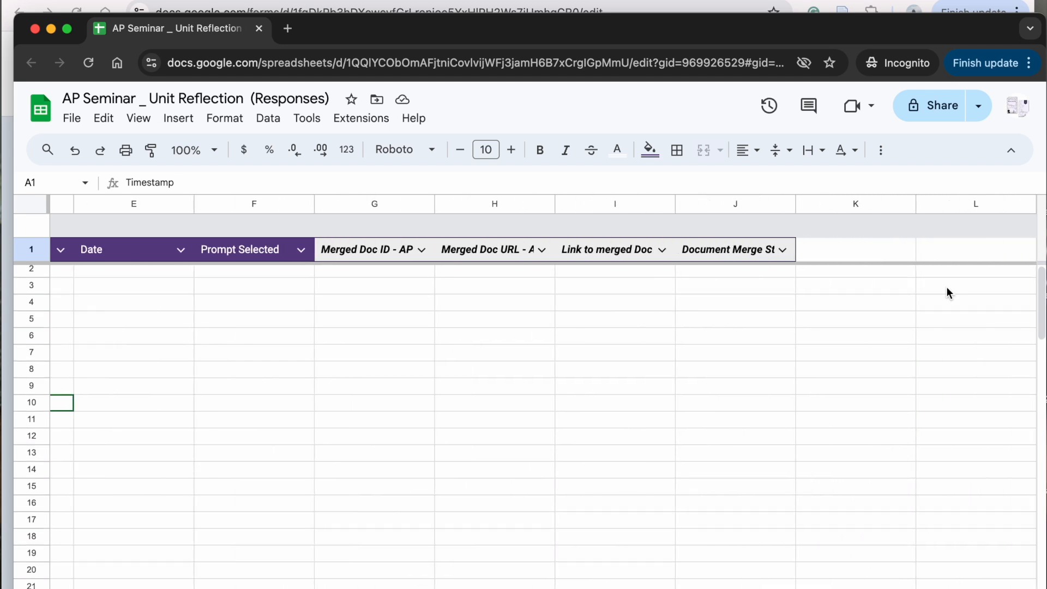
left_click(372, 252)
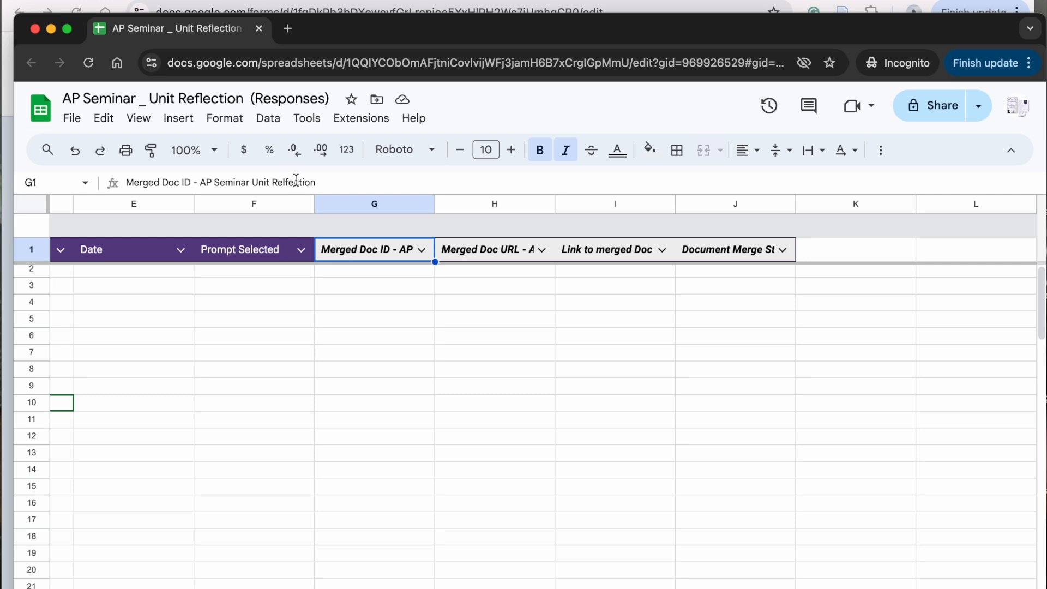
left_click(493, 252)
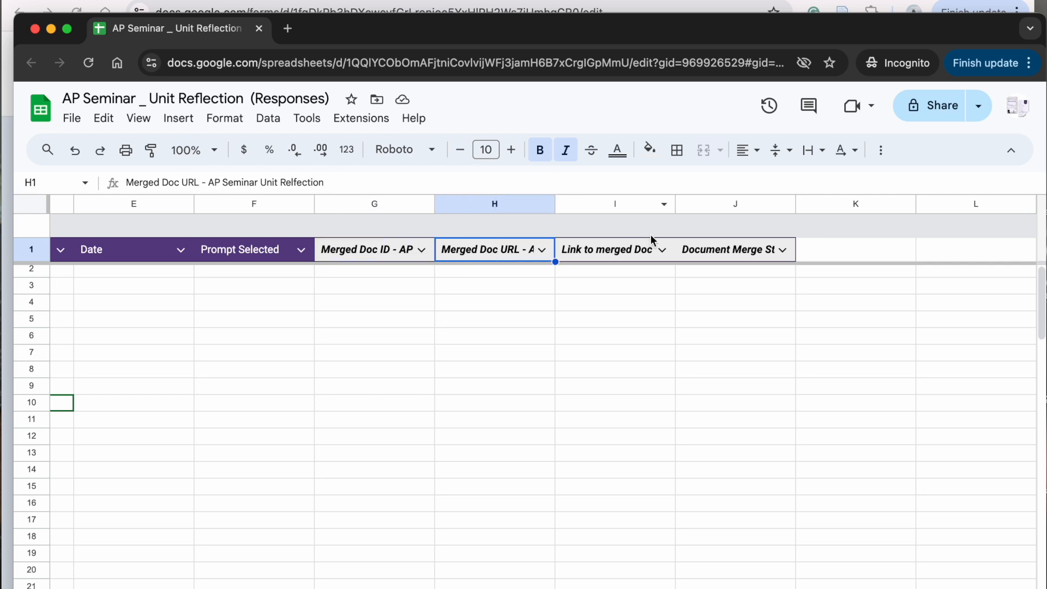
left_click(625, 254)
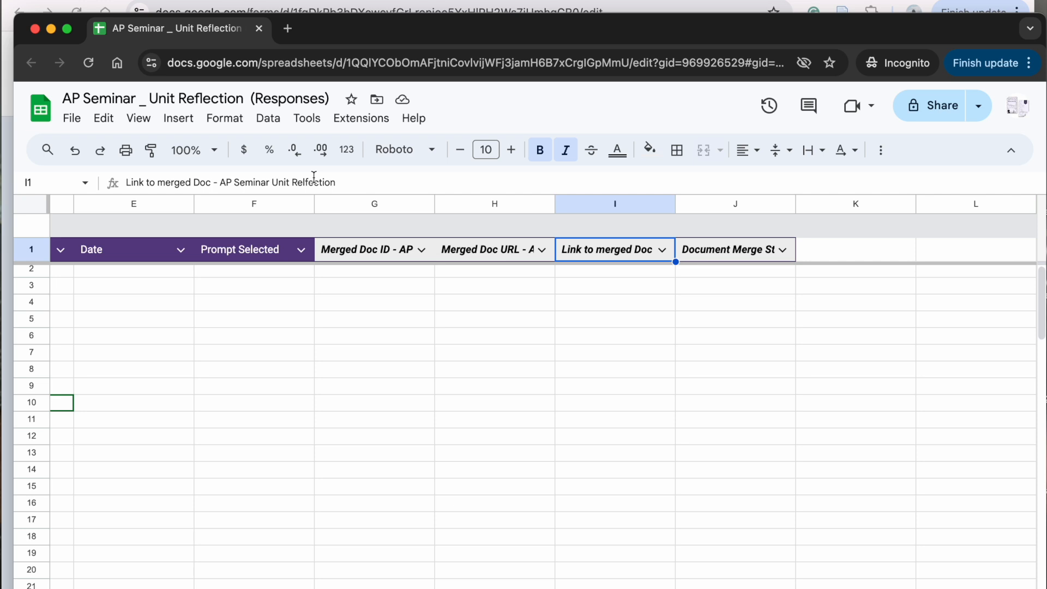
left_click(725, 256)
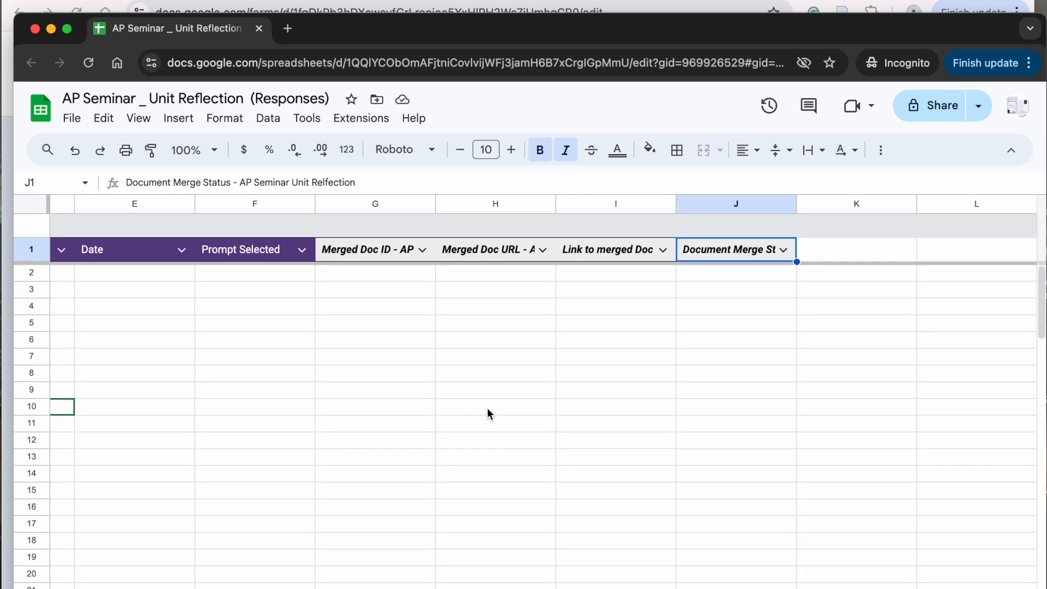
scroll(483, 407, "left", 3)
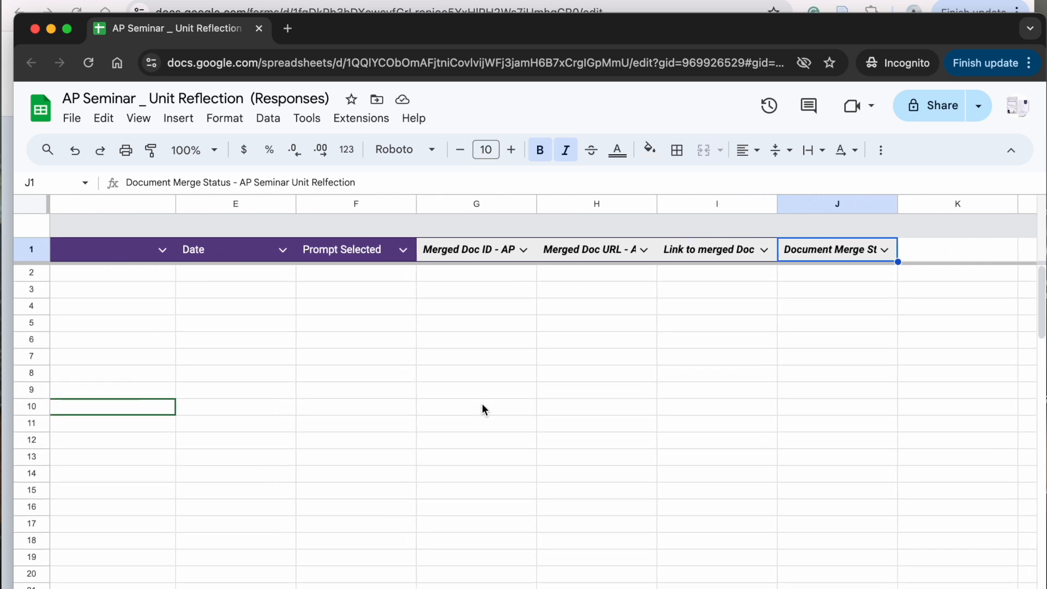
scroll(482, 409, "left", 2)
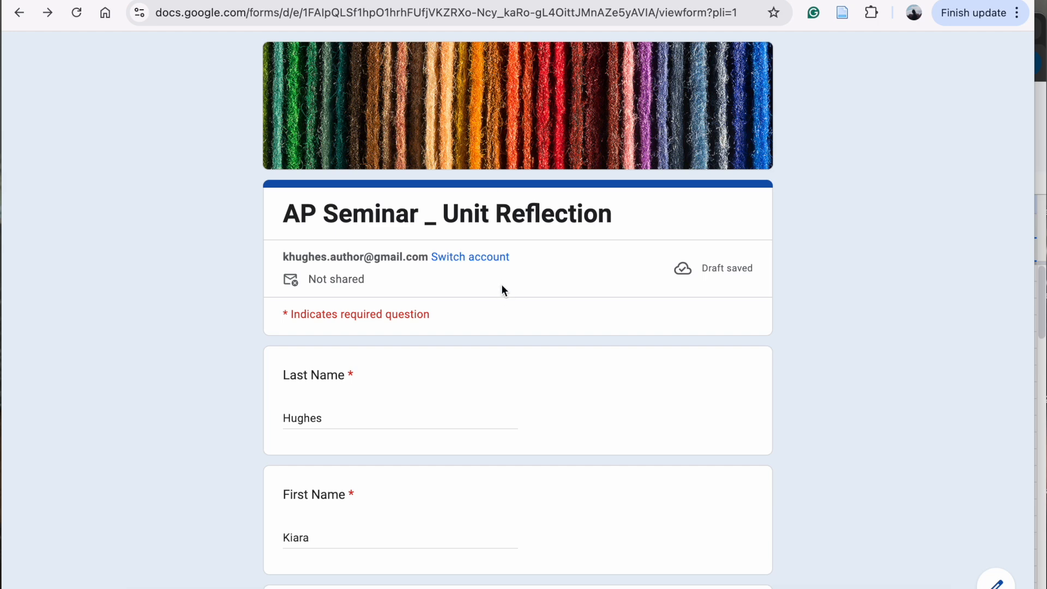
- Check the filled-in student reflection form through to the end of the response and submit it
scroll(504, 361, "down", 10)
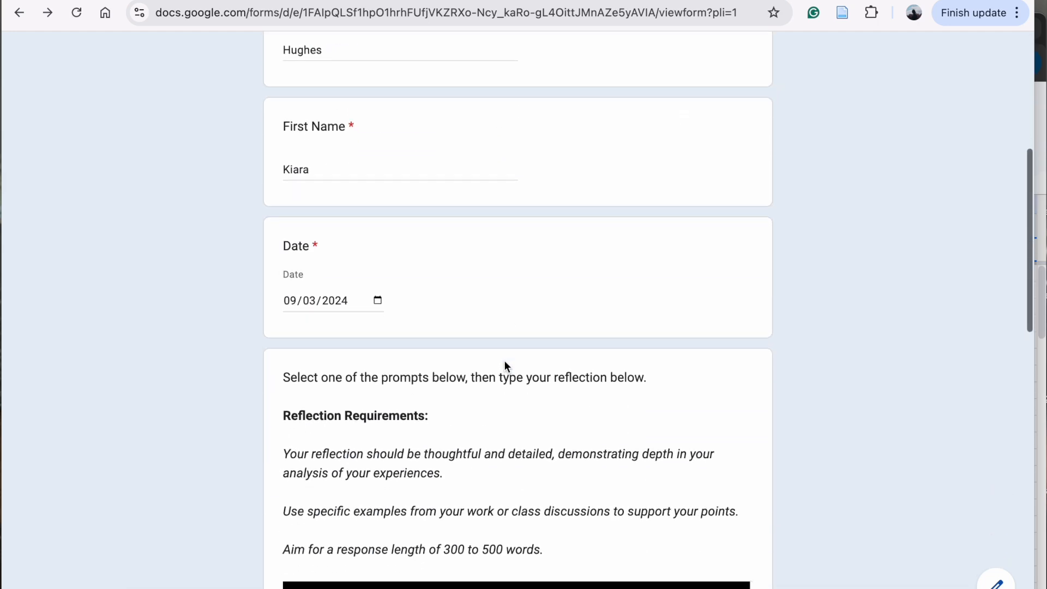
scroll(504, 360, "down", 15)
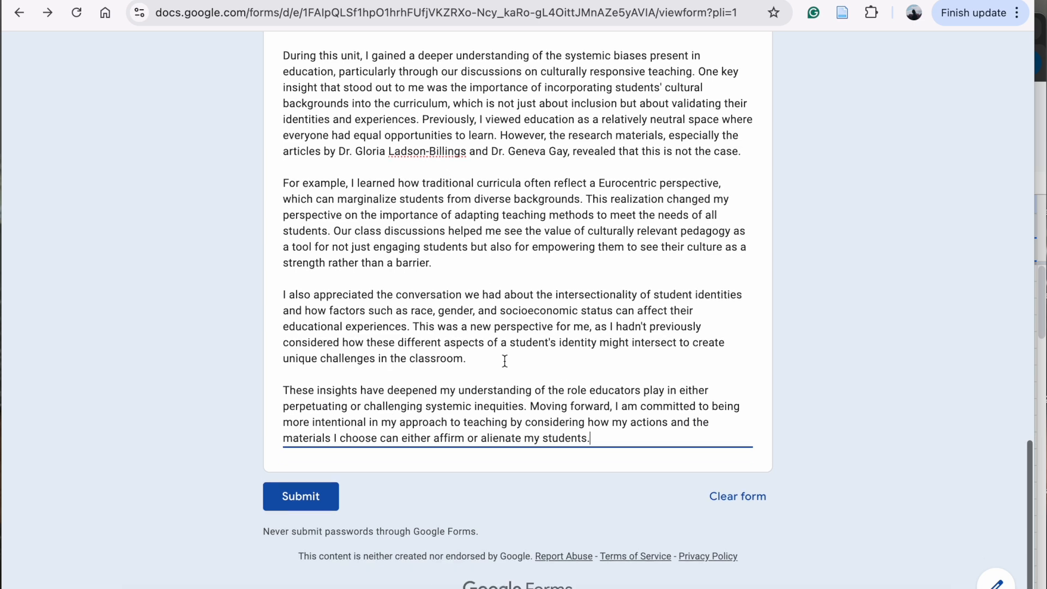
left_click(315, 503)
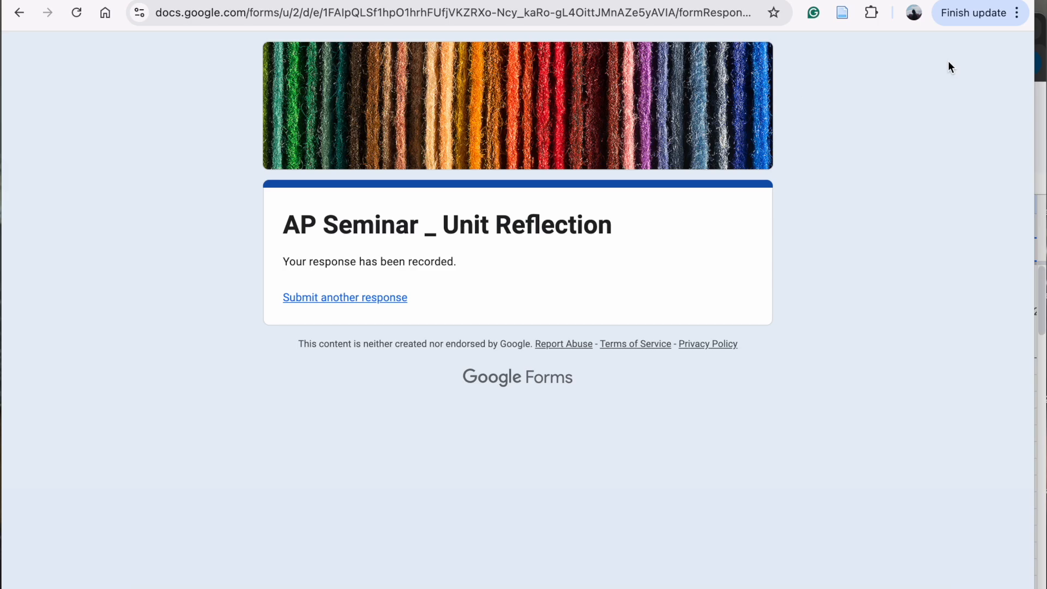
- Examine the merge results for the new response in row 2 of the responses sheet, including the document ID, URL and link
left_click(1043, 115)
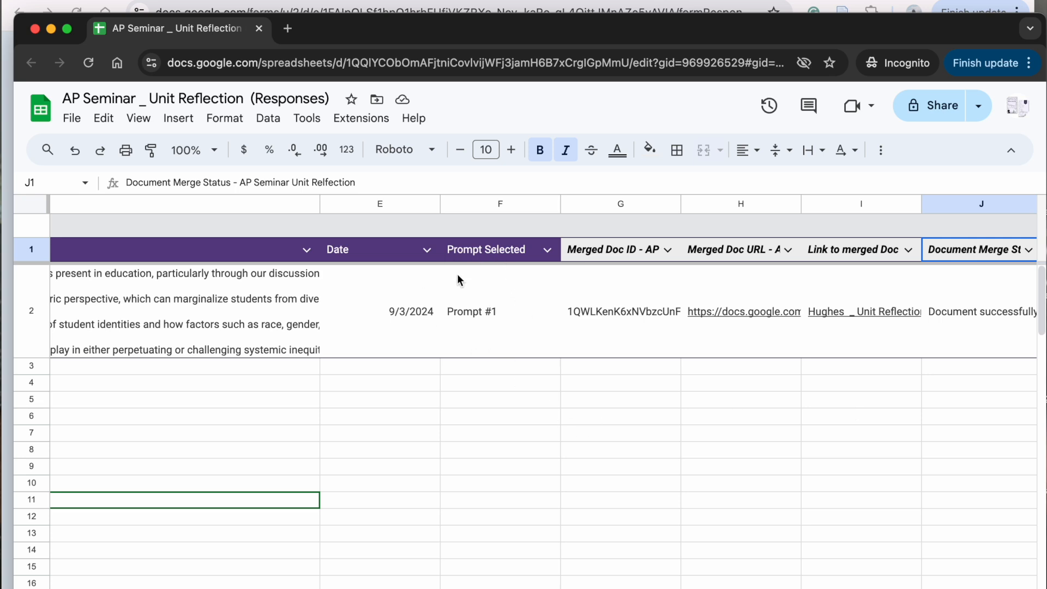
left_click(623, 309)
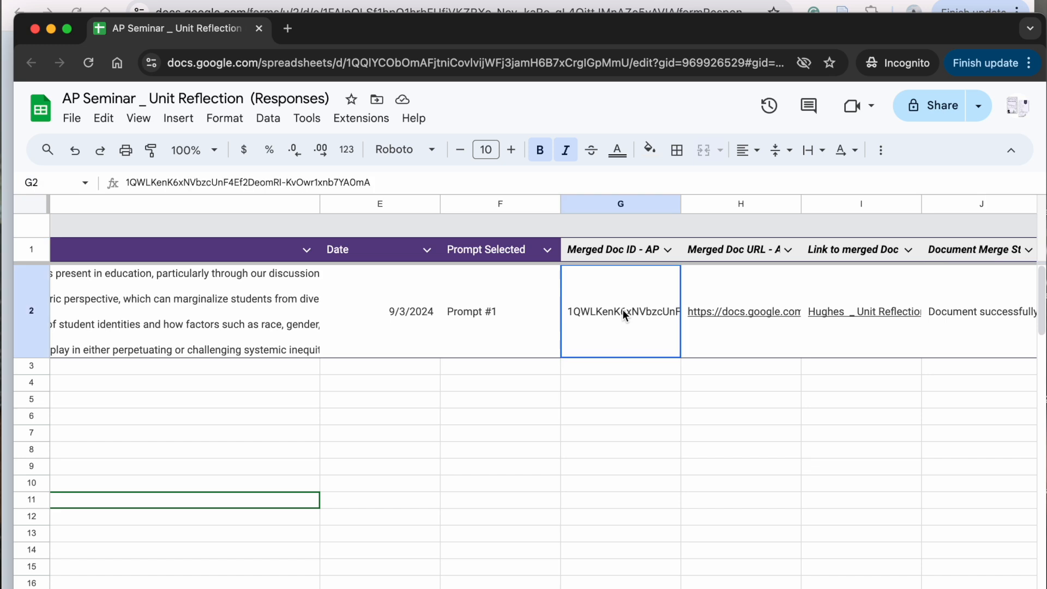
left_click(764, 335)
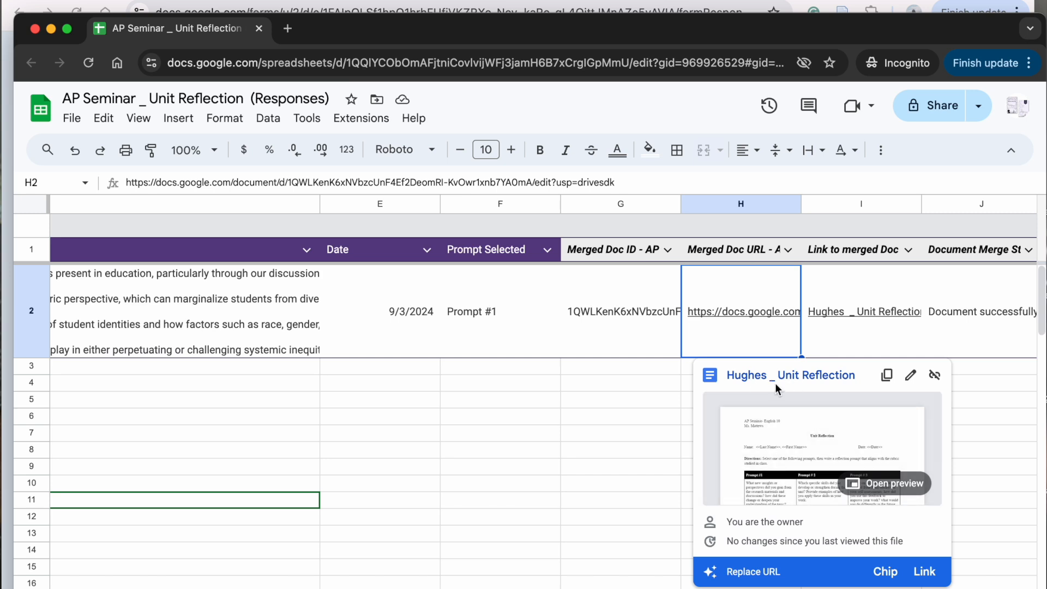
left_click(844, 294)
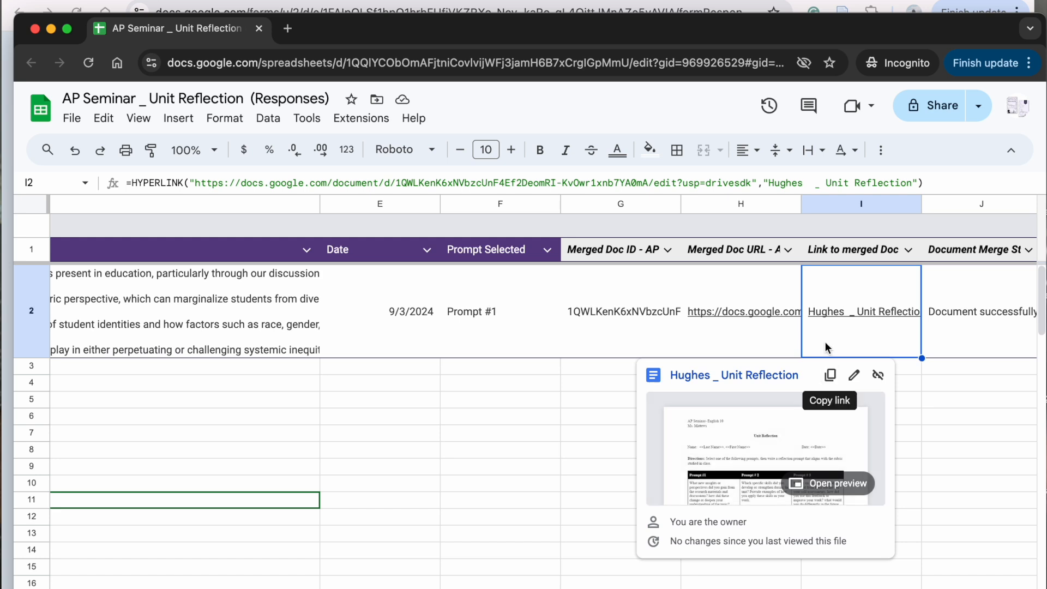
scroll(837, 312, "right", 3)
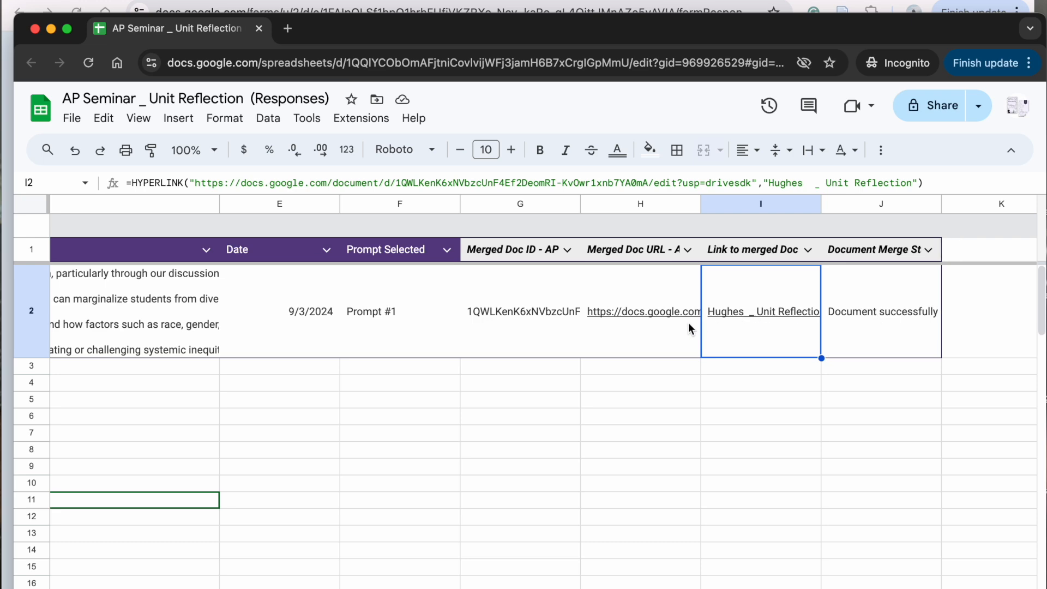
scroll(682, 322, "left", 3)
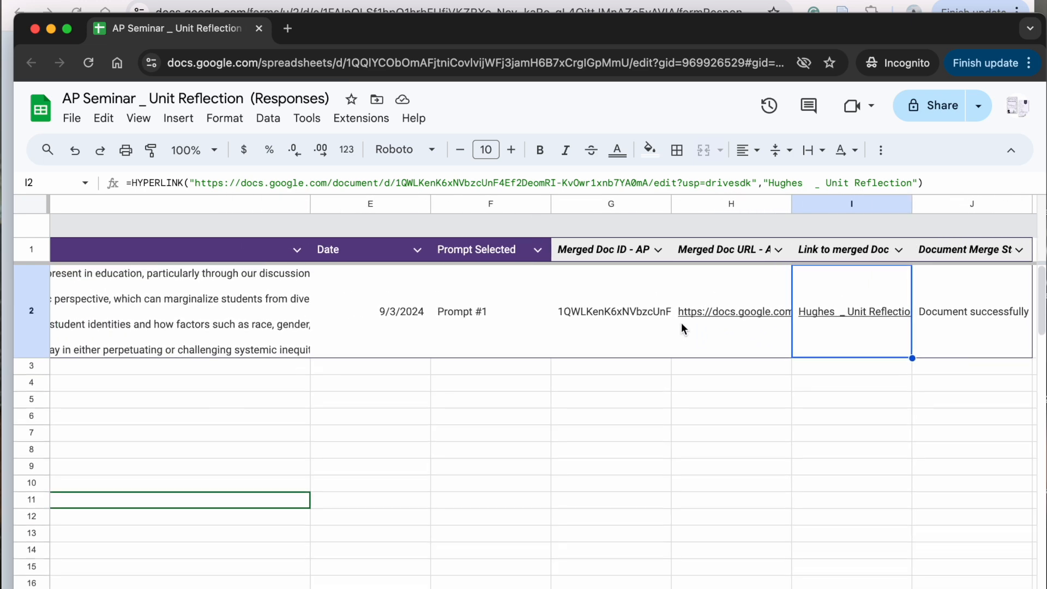
scroll(682, 323, "left", 2)
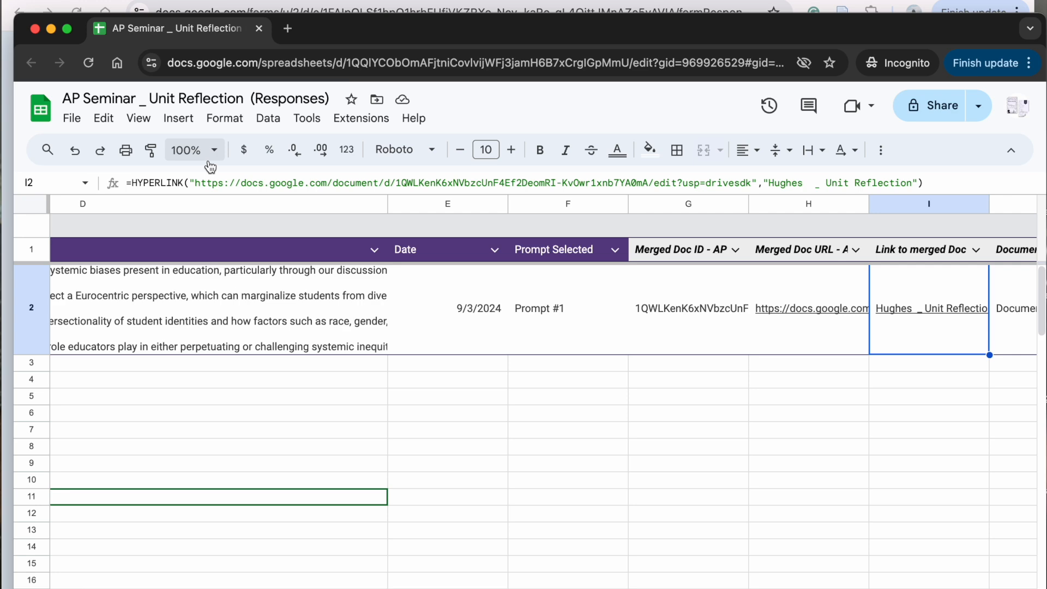
- Open the merged Unit Reflection document from its link and read through the student response and Response Requirements
left_click(836, 370)
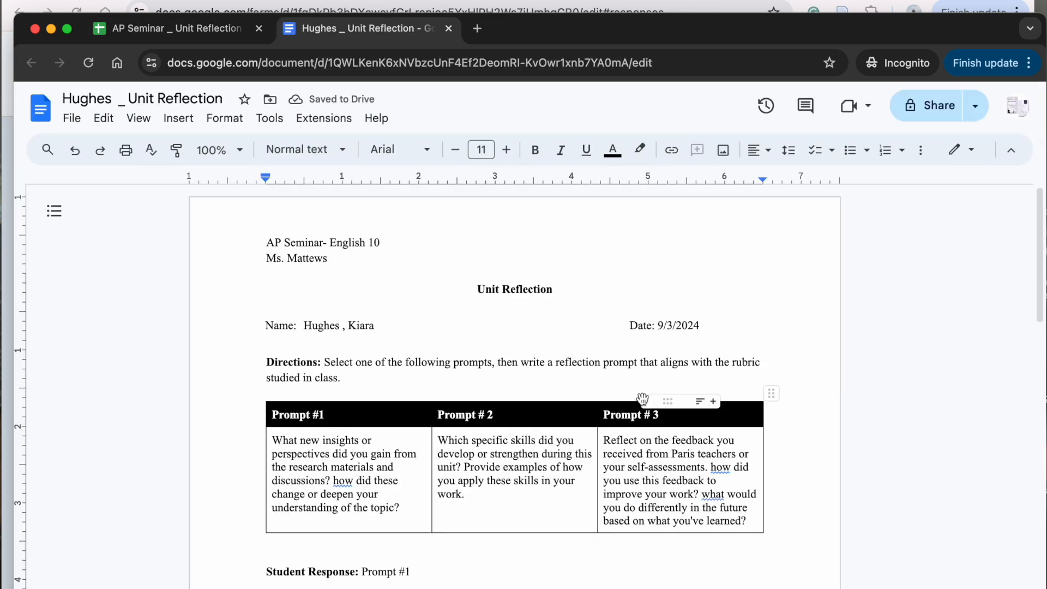
scroll(643, 399, "down", 3)
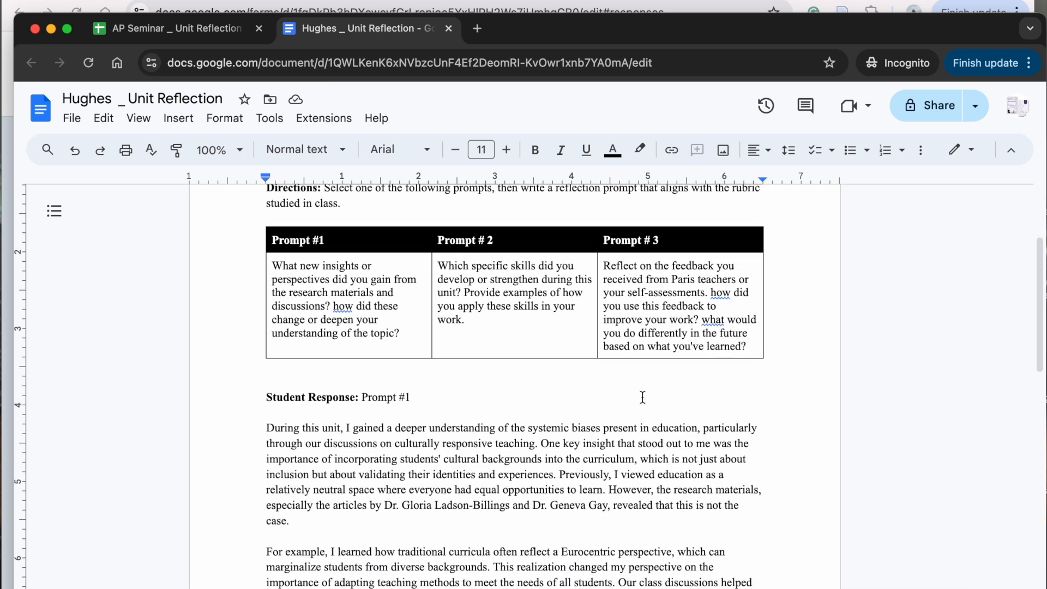
scroll(643, 397, "down", 5)
scroll(643, 397, "down", 5)
scroll(643, 397, "down", 2)
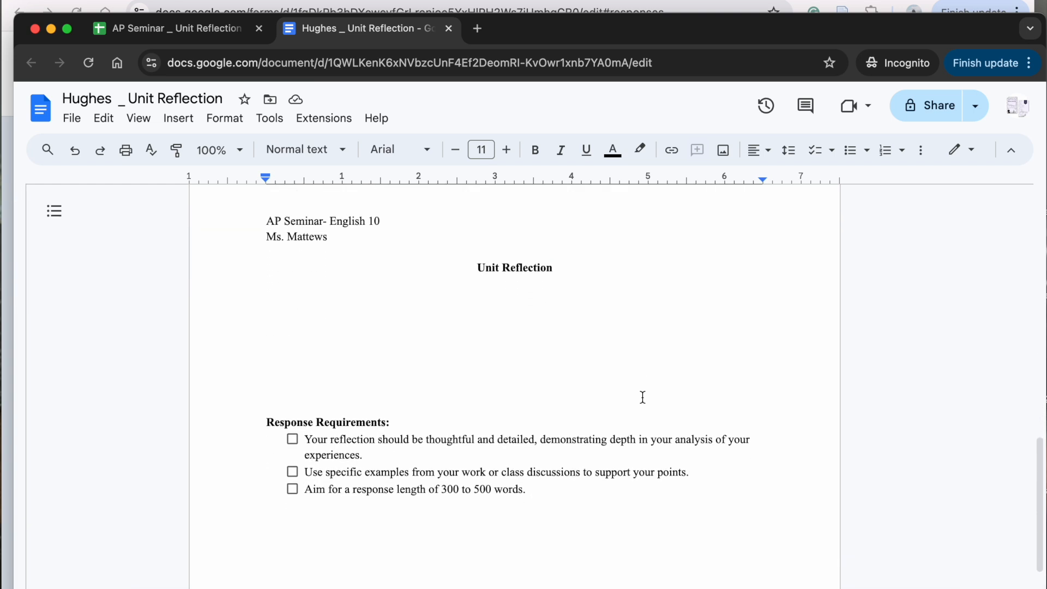
scroll(643, 397, "down", 4)
- Return to the start of the merged document and select the student's merged name to check the filled-in header
scroll(650, 410, "up", 2)
scroll(650, 410, "up", 15)
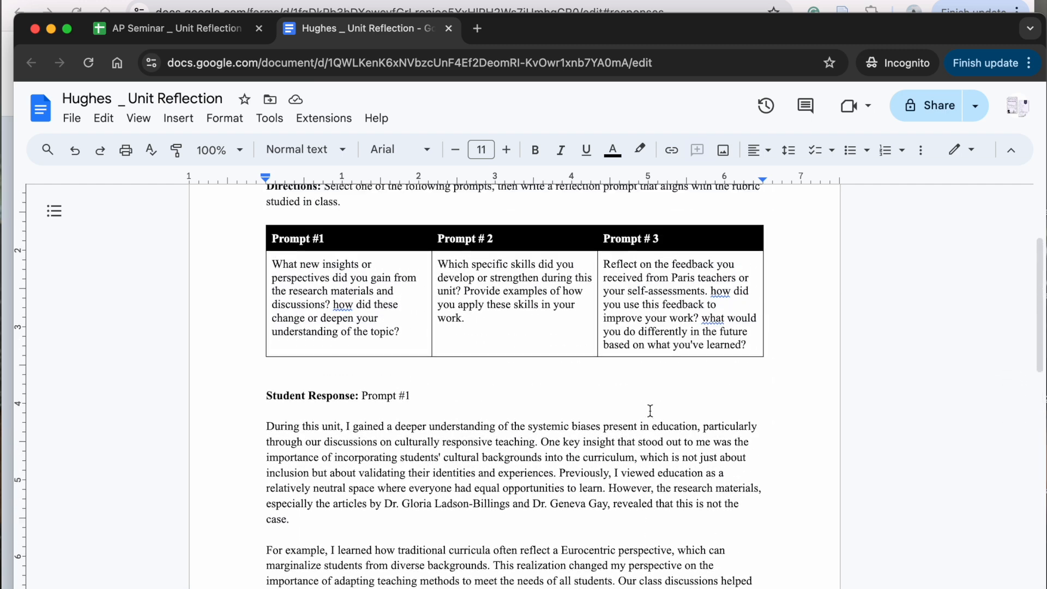
scroll(650, 411, "up", 1)
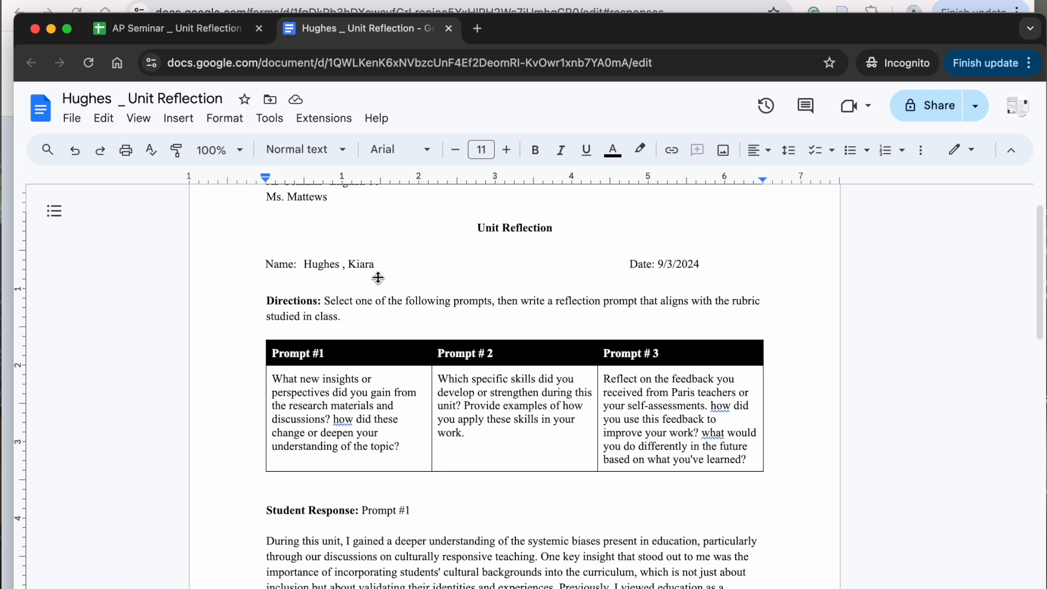
left_click_drag(376, 264, 303, 265)
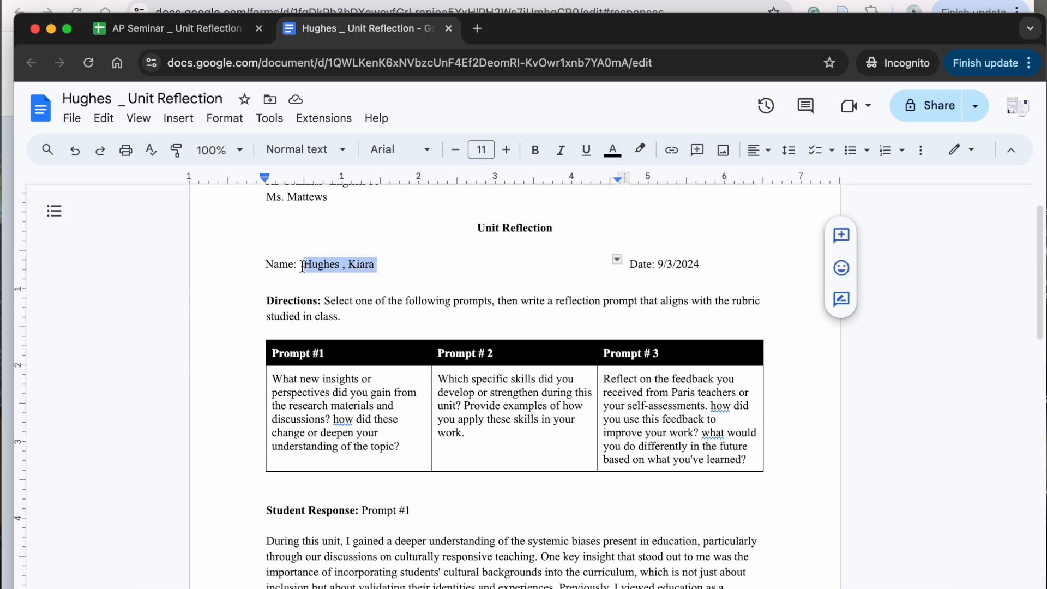
scroll(412, 259, "up", 2)
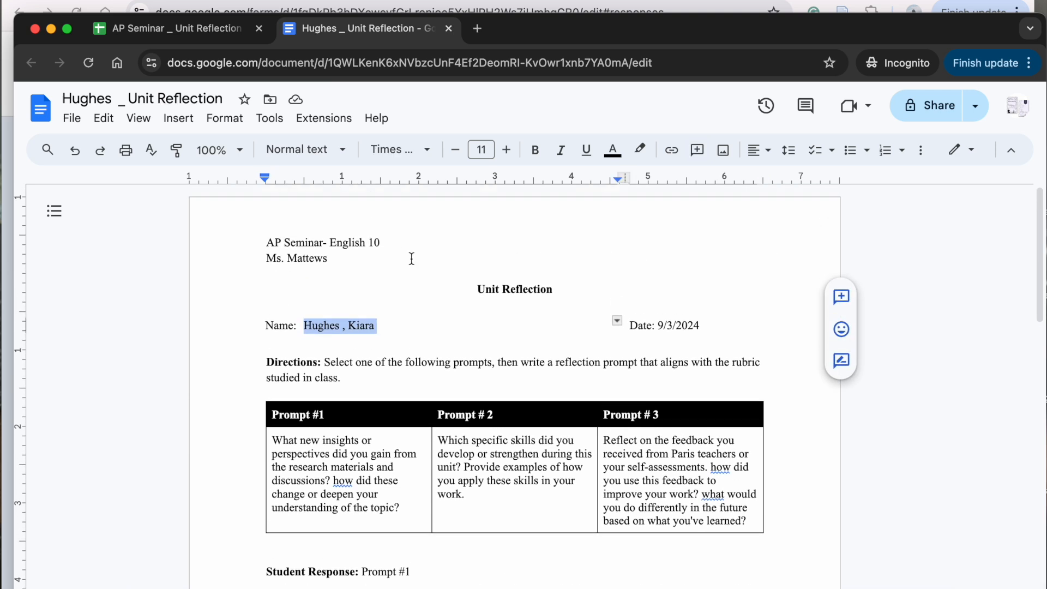
- Check the prompt table in the merged document, and preview the blank reflection form through to its Student Response question
scroll(414, 262, "down", 5)
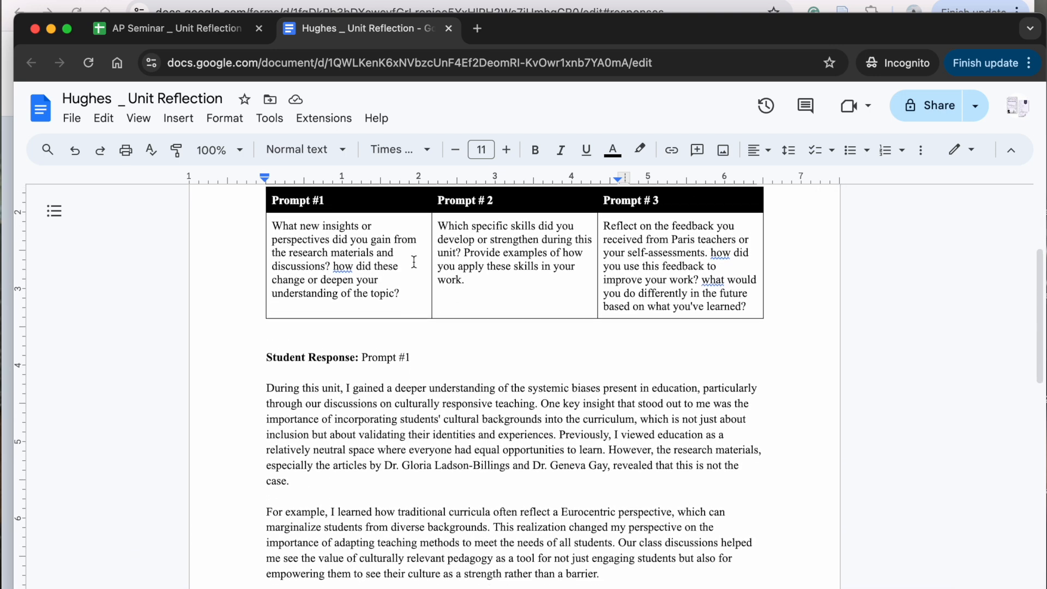
scroll(414, 262, "up", 1)
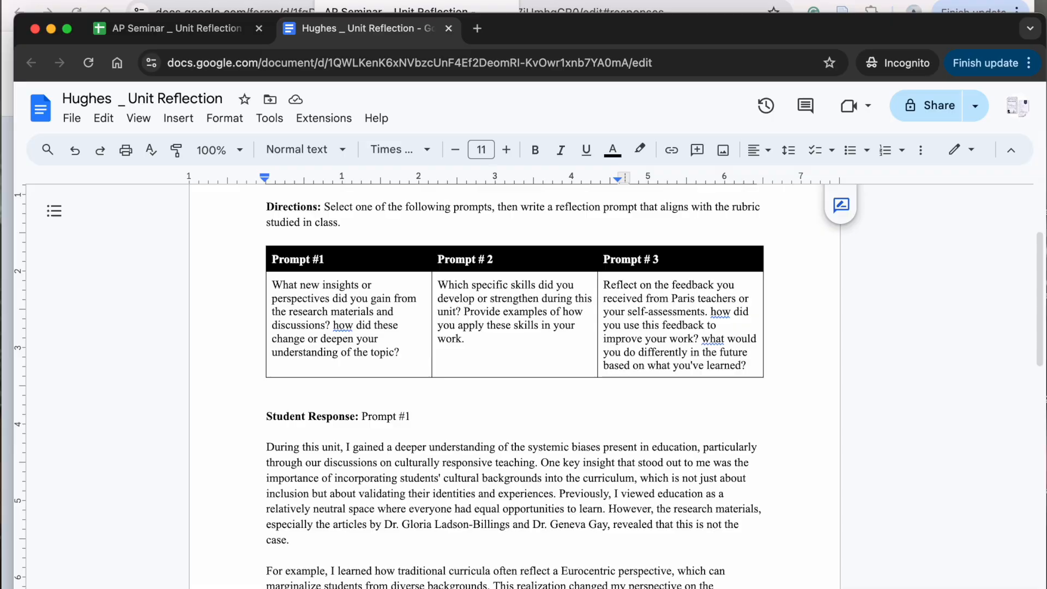
left_click(376, 1)
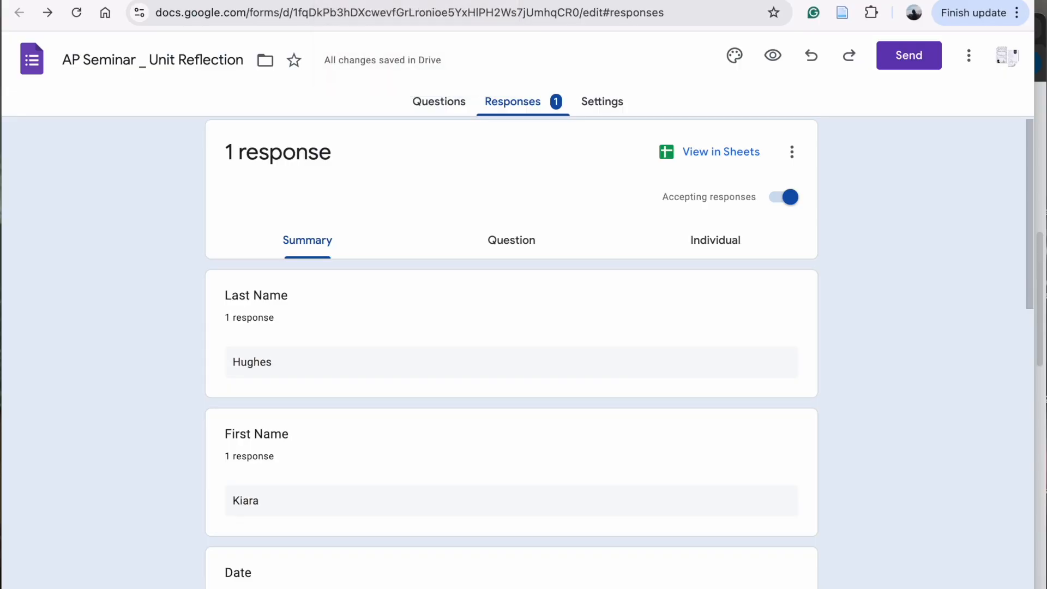
left_click(433, 99)
left_click(767, 61)
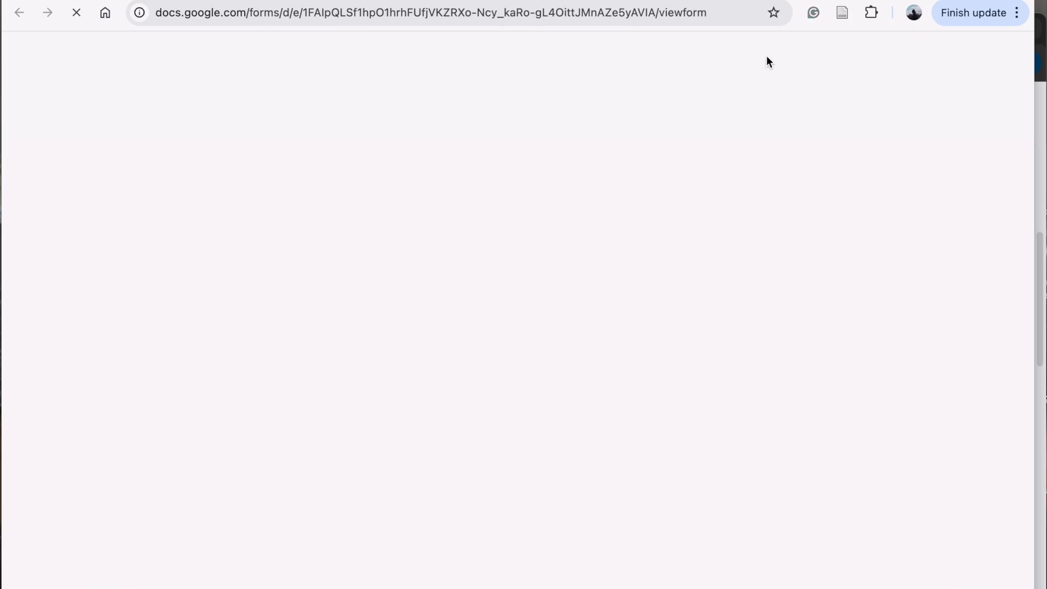
scroll(582, 226, "down", 3)
scroll(583, 225, "down", 9)
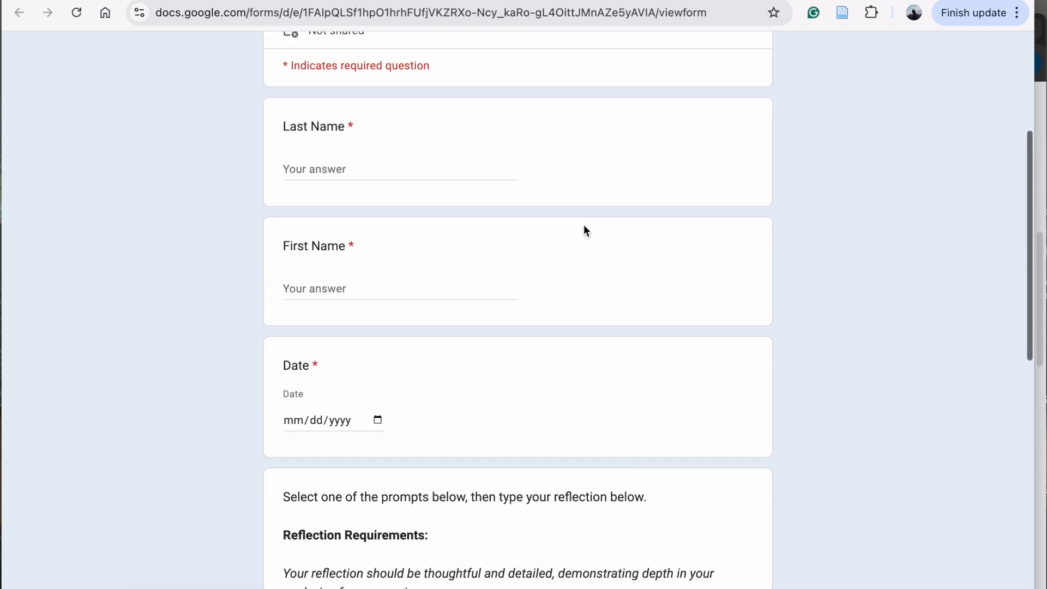
scroll(584, 225, "down", 5)
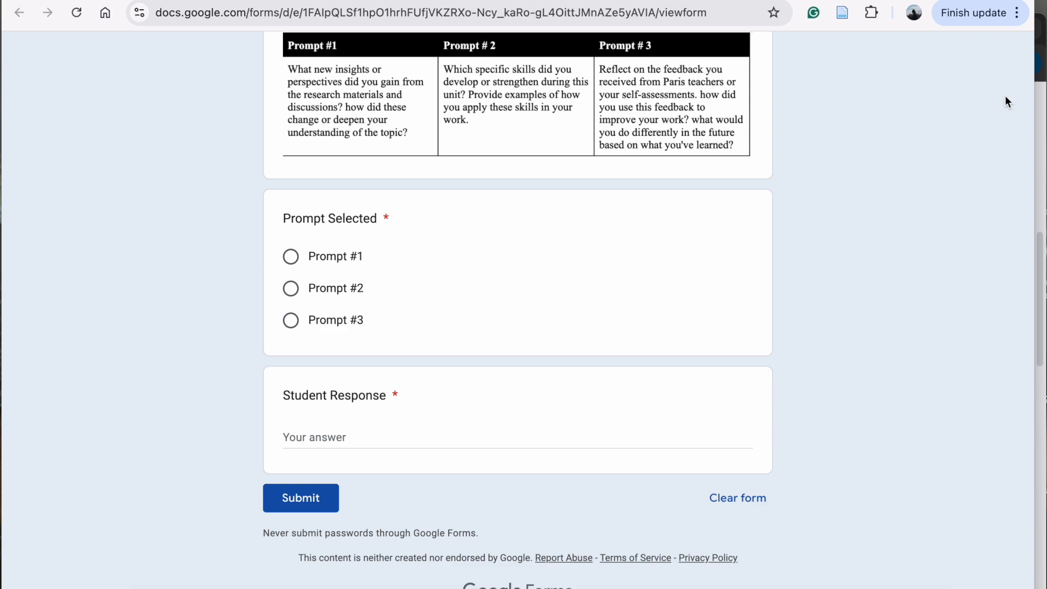
- Return to the merged Unit Reflection document and review the student response from its closing paragraph back to the prompt table
left_click(1041, 107)
scroll(662, 374, "down", 3)
scroll(661, 375, "down", 7)
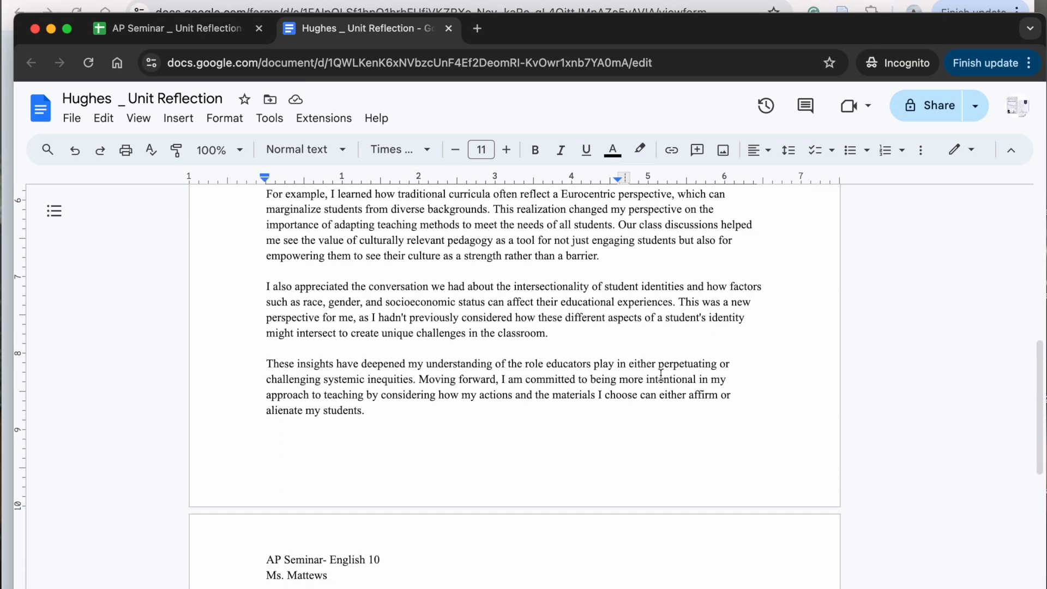
scroll(661, 375, "up", 6)
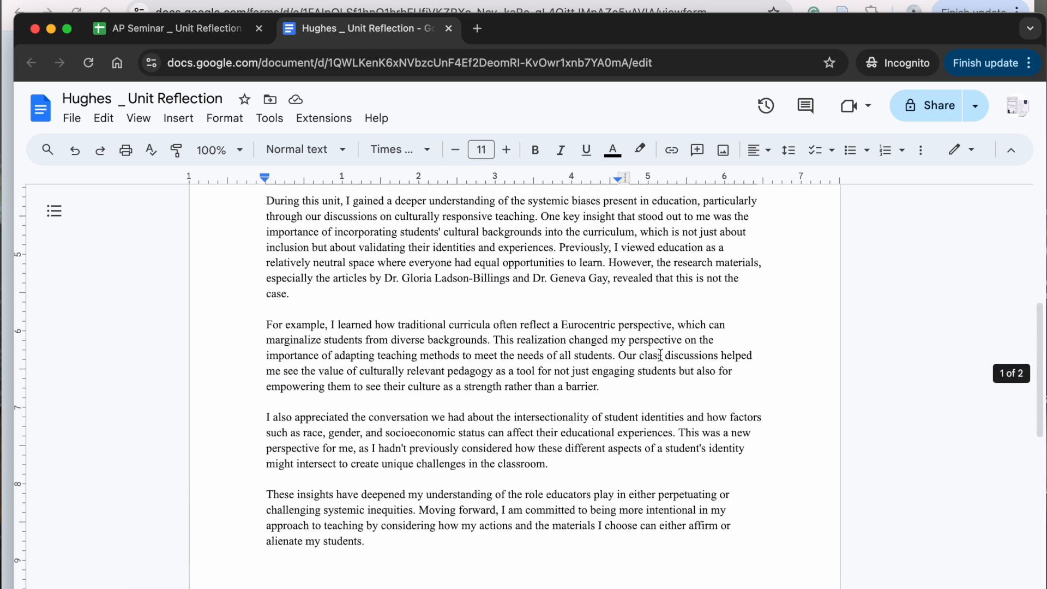
scroll(661, 356, "up", 3)
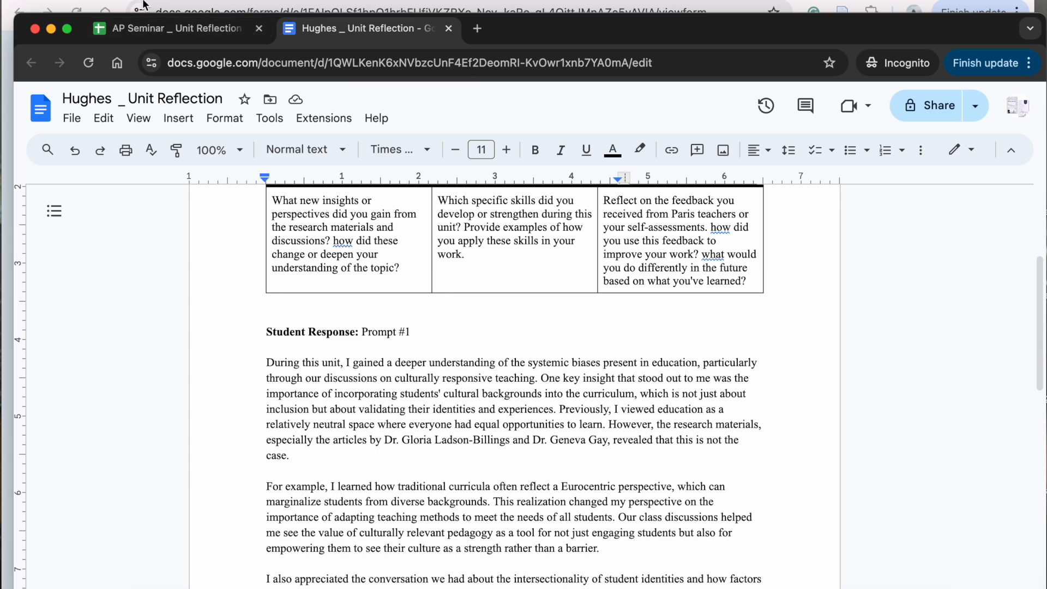
- Open the responses sheet and examine the submitted entry in row 2 from the merge columns back to the timestamp
left_click(179, 32)
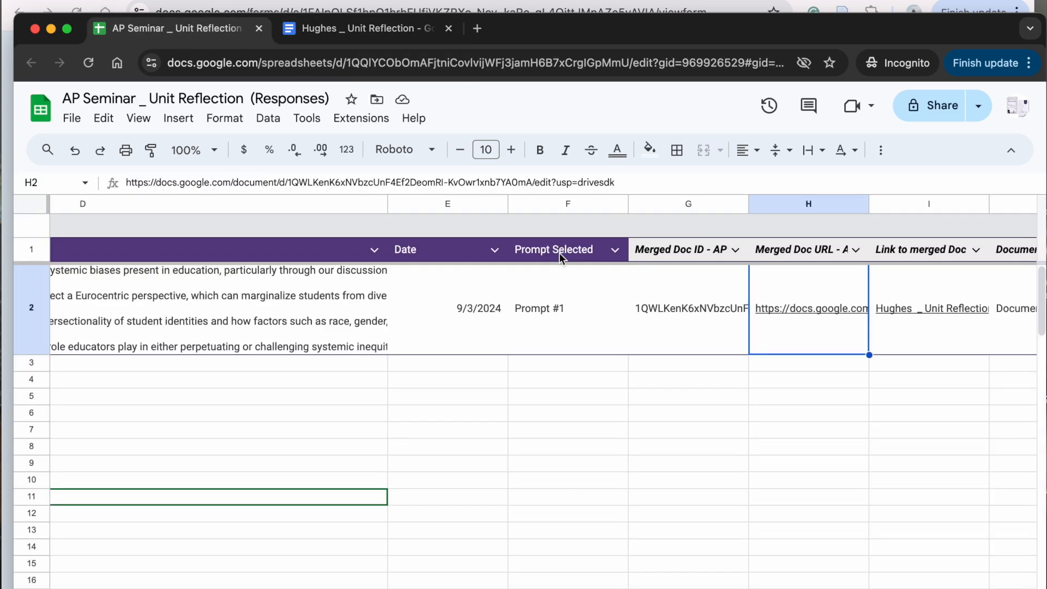
scroll(493, 307, "left", 5)
scroll(492, 306, "left", 5)
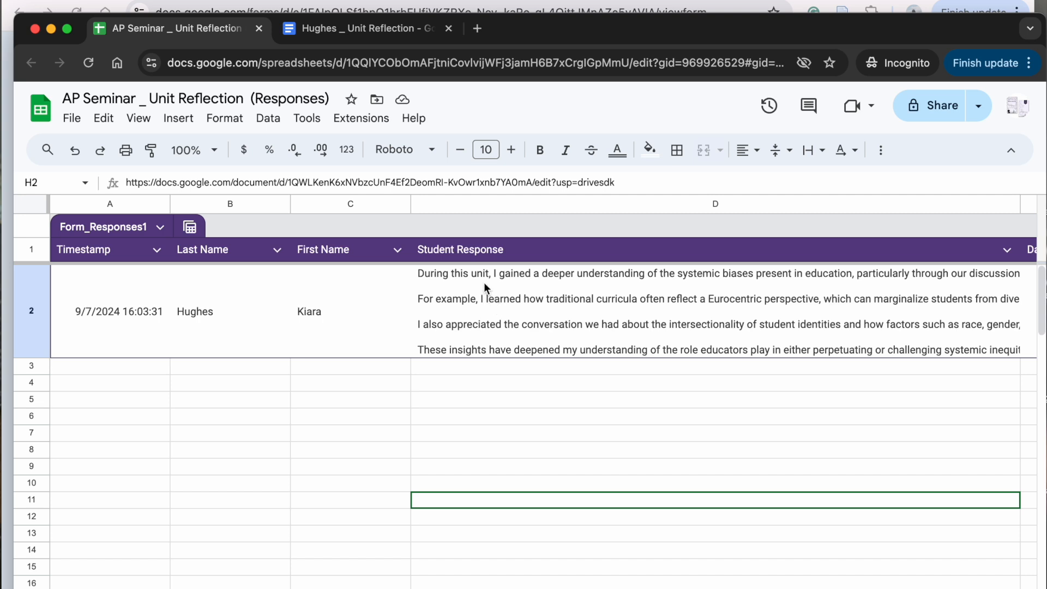
scroll(265, 418, "down", 3)
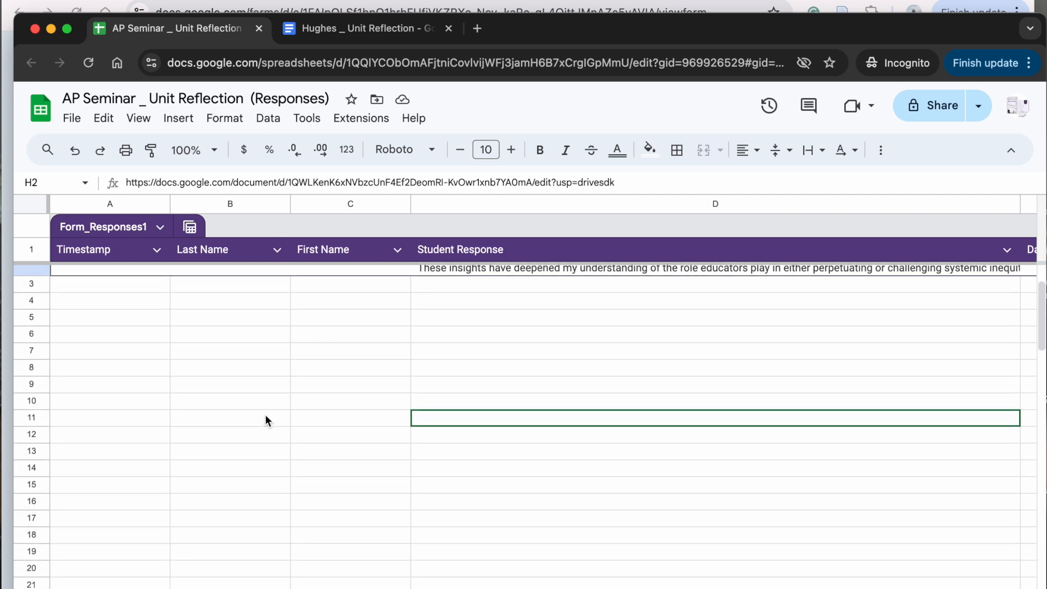
scroll(265, 415, "up", 3)
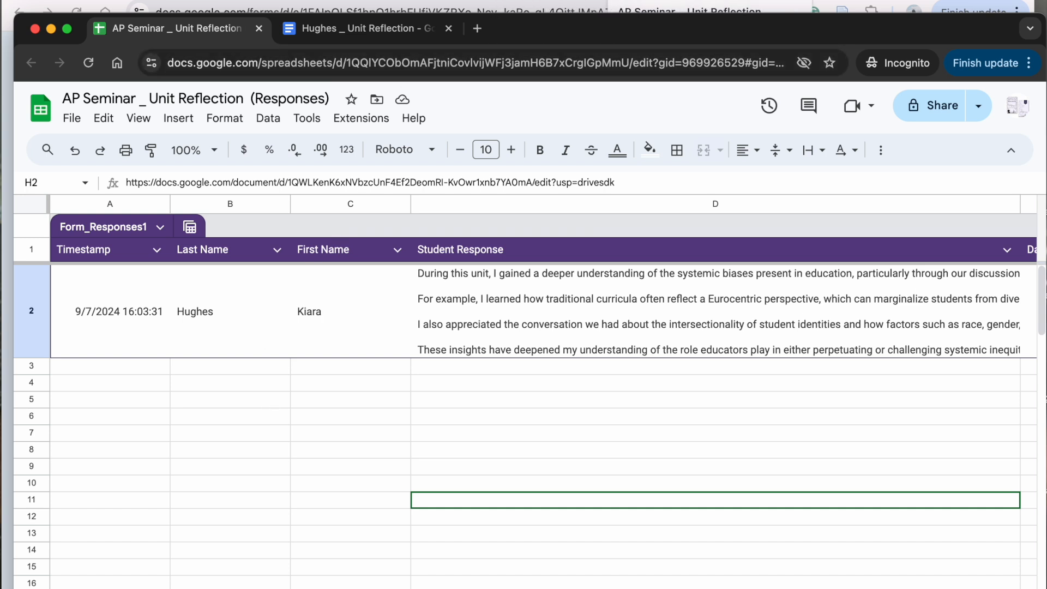
- Look at the responses sheet and submission confirmation in the other browser window, and return to the blank reflection form
left_click(655, 1)
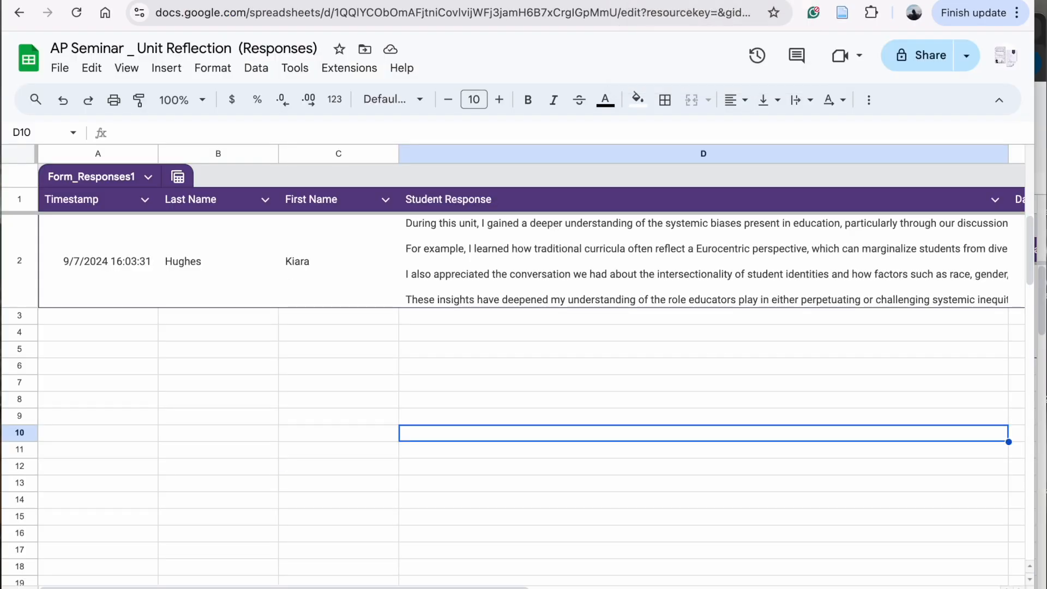
left_click(546, 1)
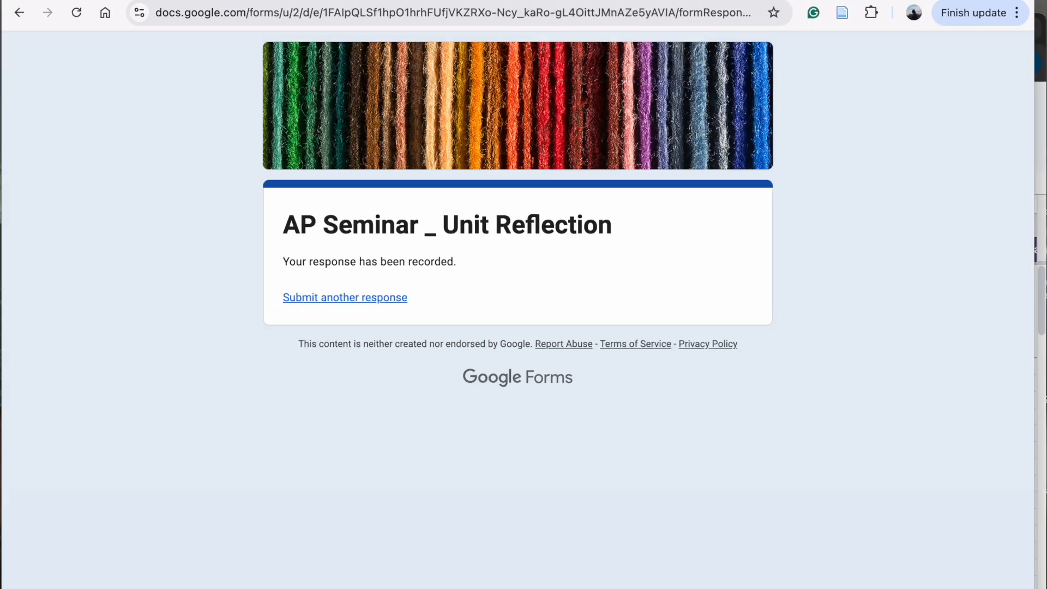
left_click(655, 1)
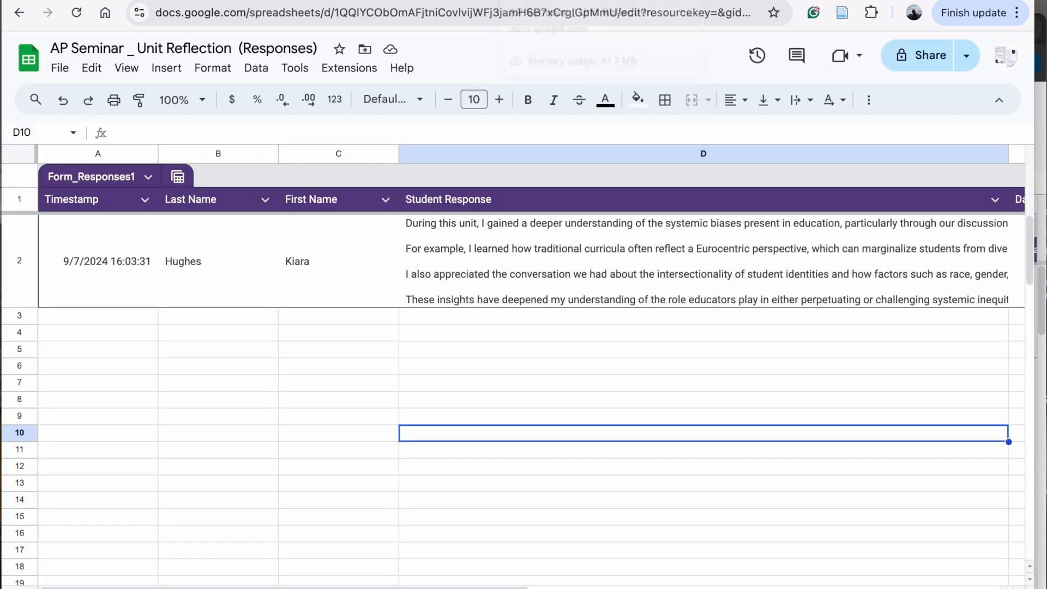
left_click(546, 1)
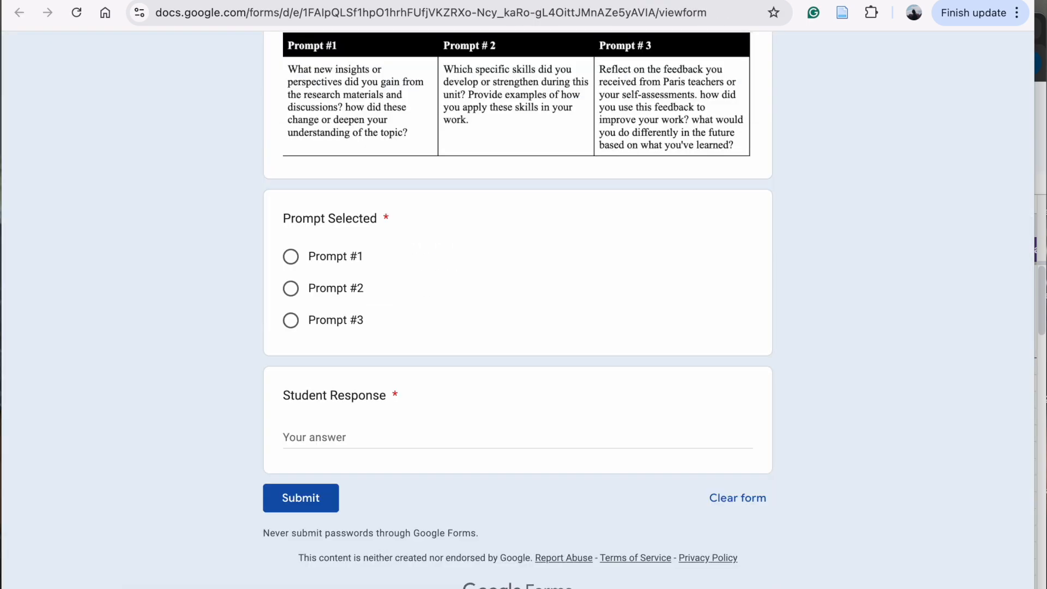